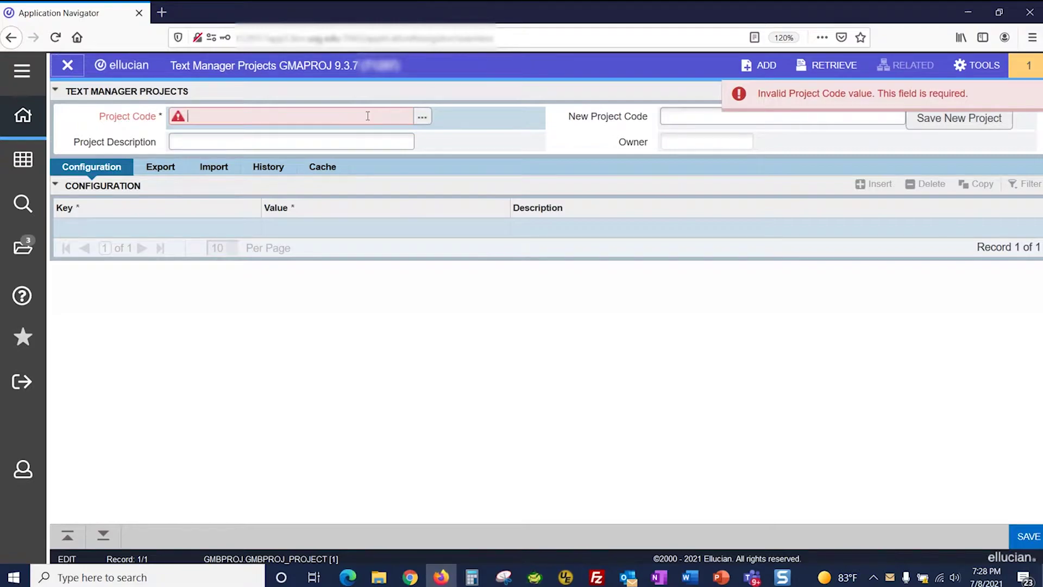
- Create a Text Manager project with code Tab Updates and description FA Tab Updates, and save it
{"action": "type", "text": "Tab Updates"}
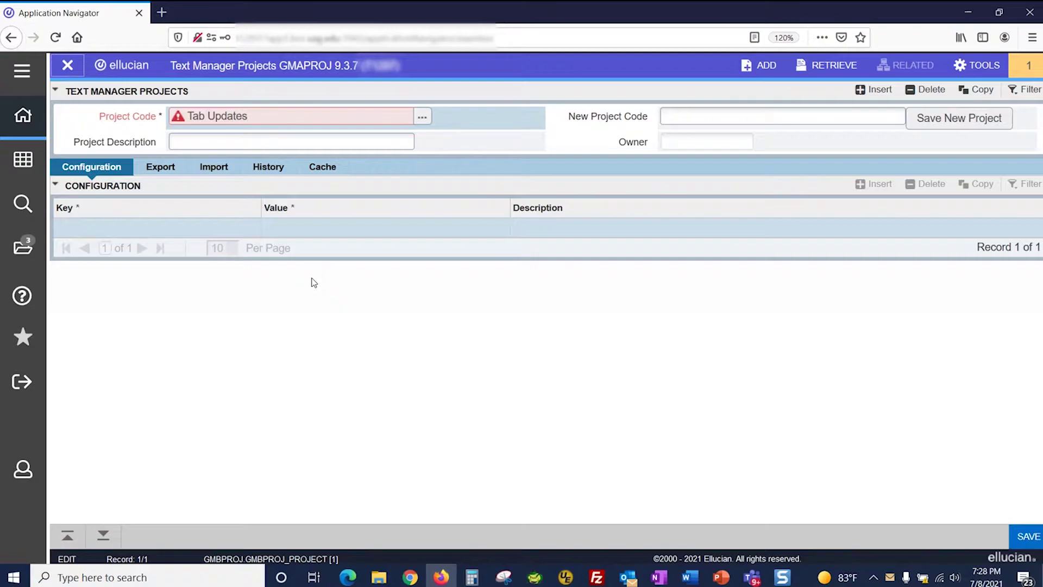
{"action": "left_click", "coordinate": [274, 140]}
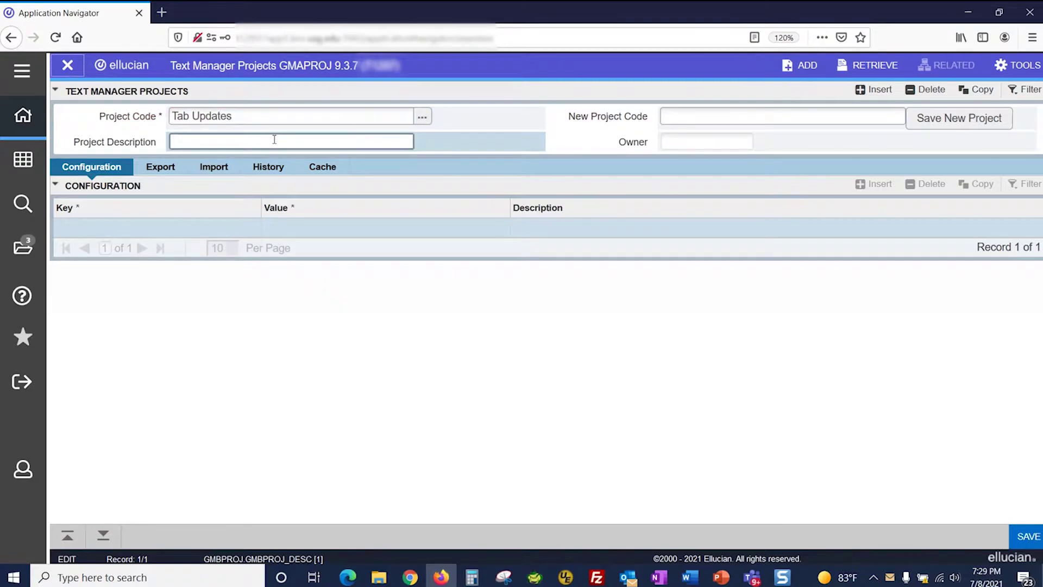
{"action": "type", "text": "FA Tab Updates"}
{"action": "left_click", "coordinate": [1021, 539]}
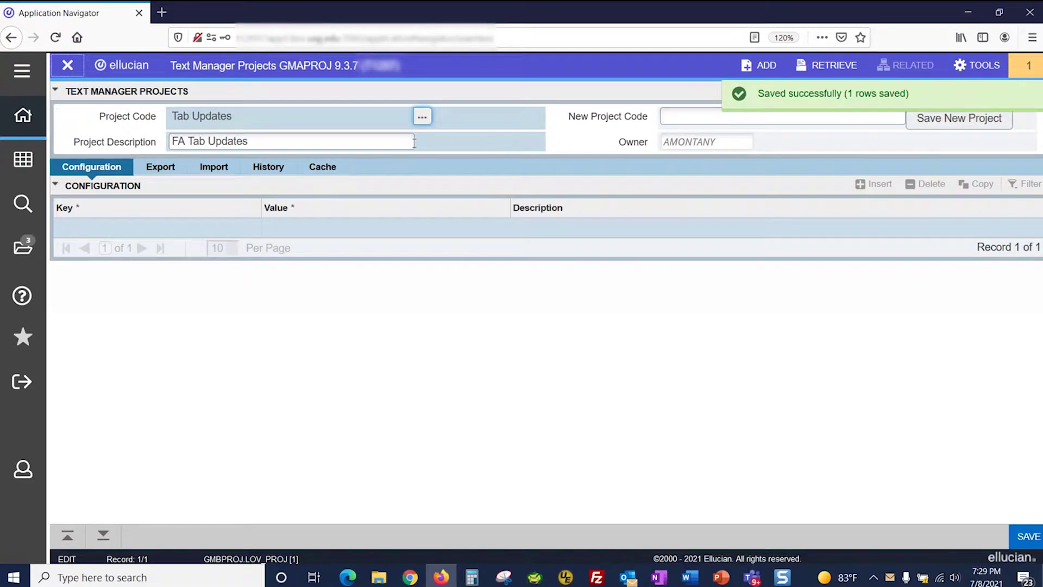
- Add the configuration key BAN_APP with the value StudentSelfService to the Tab Updates project and save it
{"action": "left_click", "coordinate": [202, 228]}
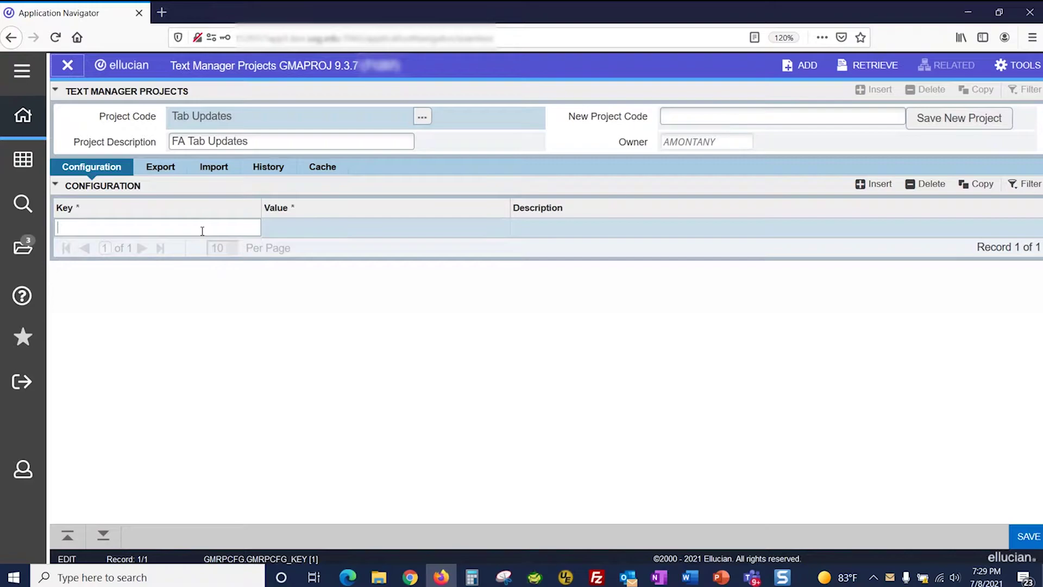
{"action": "type", "text": "BAN_APP"}
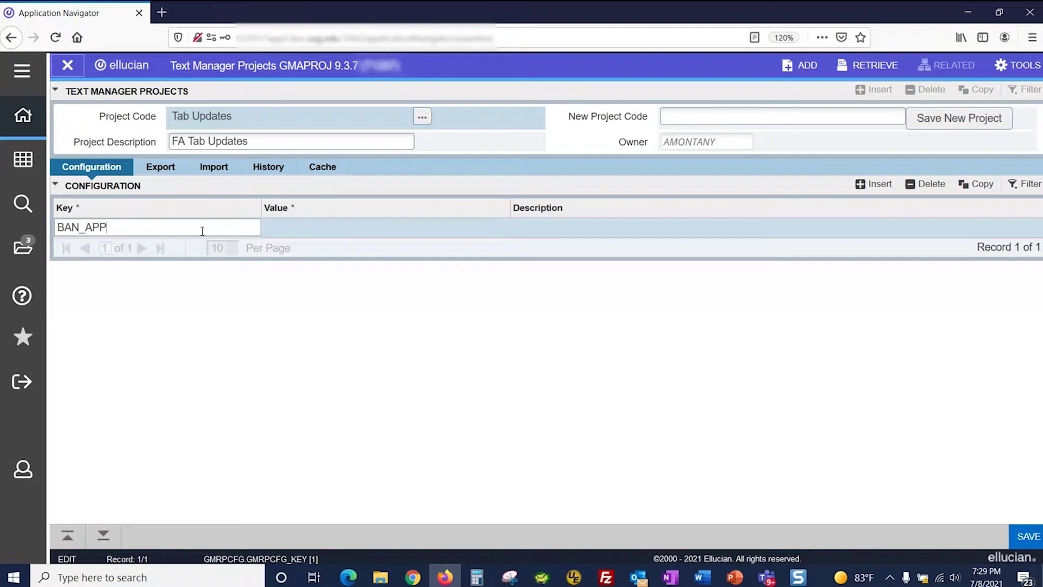
{"action": "key", "text": "Tab"}
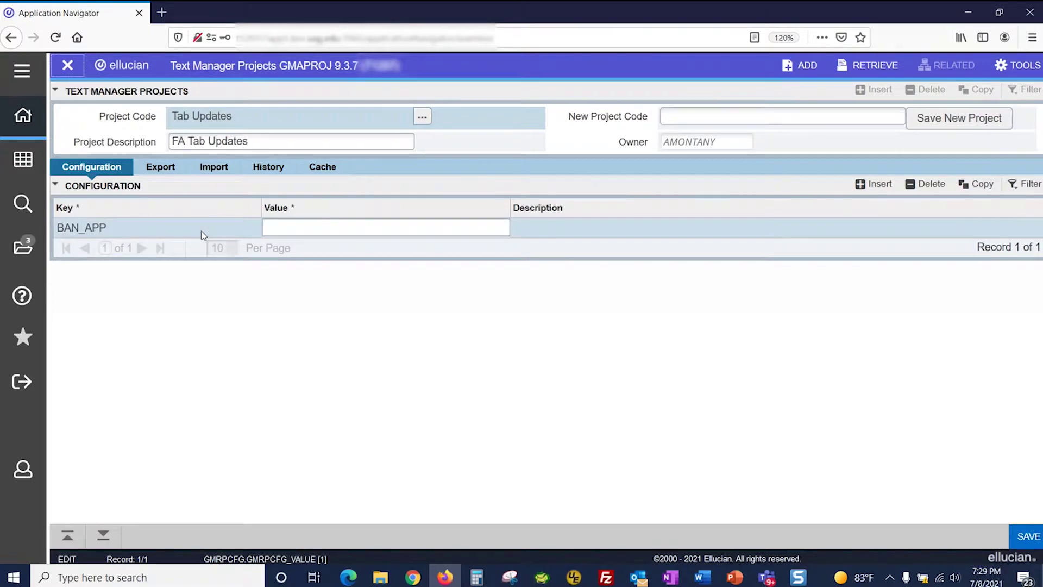
{"action": "type", "text": "StudentSelfService"}
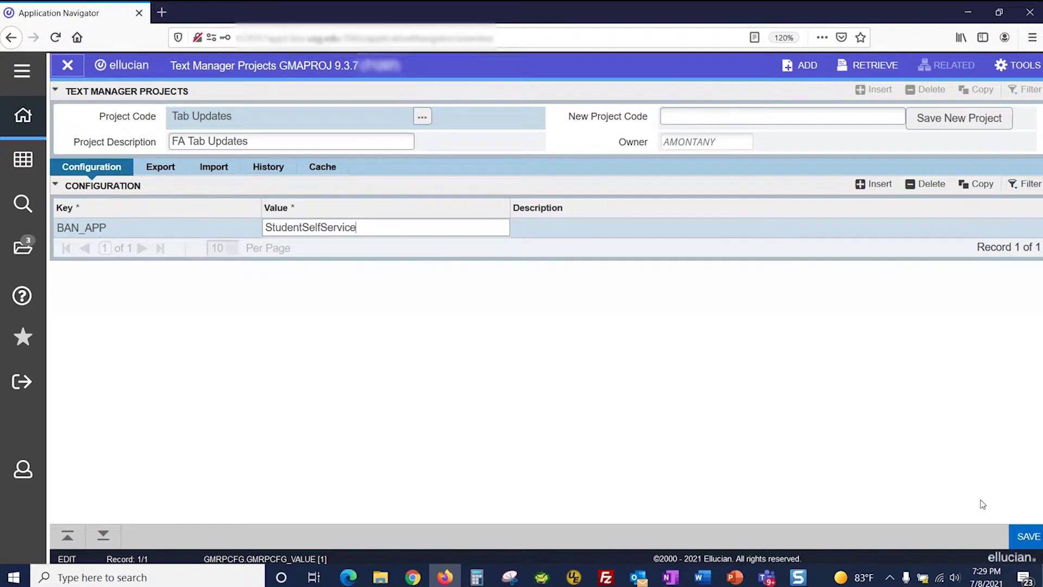
{"action": "left_click", "coordinate": [1028, 538]}
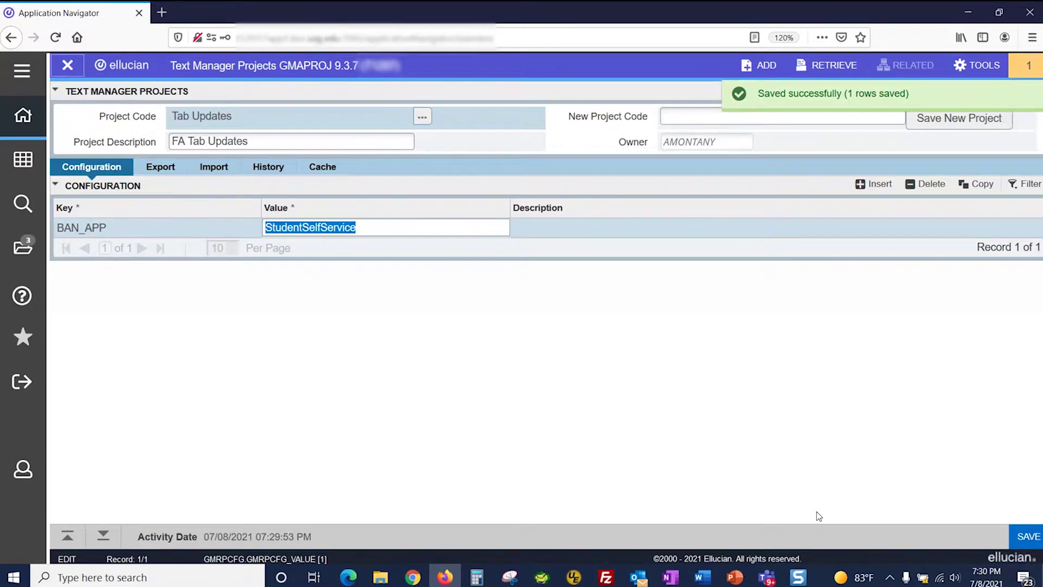
- Open the Student Self-Service application and go to its Upload Properties page
{"action": "left_click", "coordinate": [19, 162]}
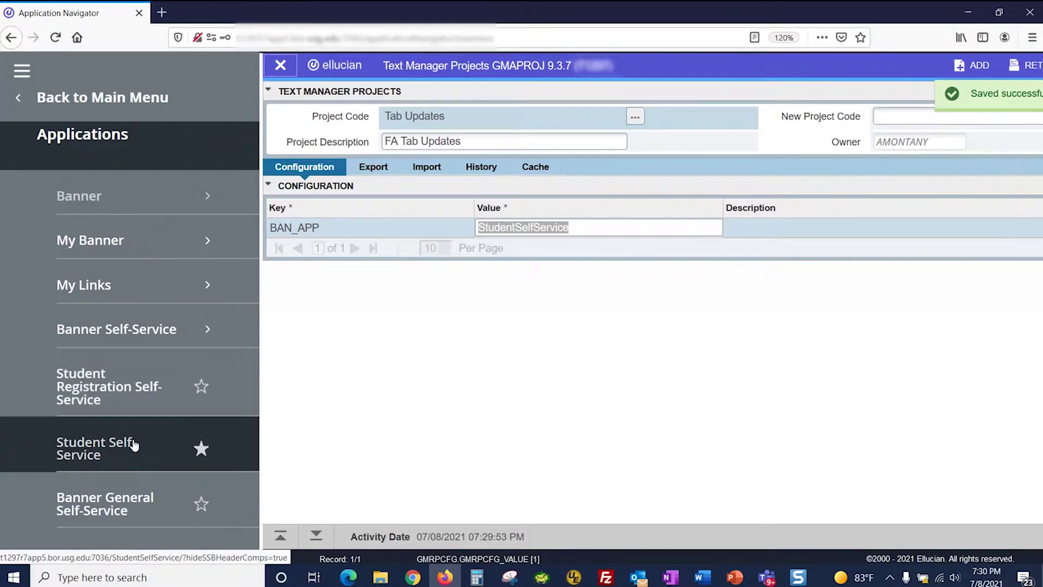
{"action": "left_click", "coordinate": [135, 445]}
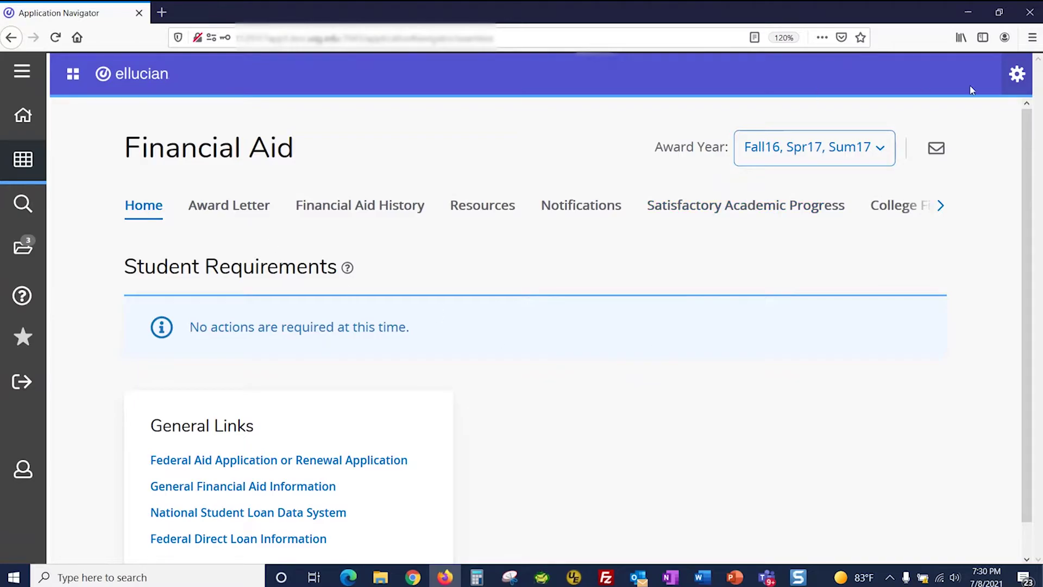
{"action": "left_click", "coordinate": [1014, 81]}
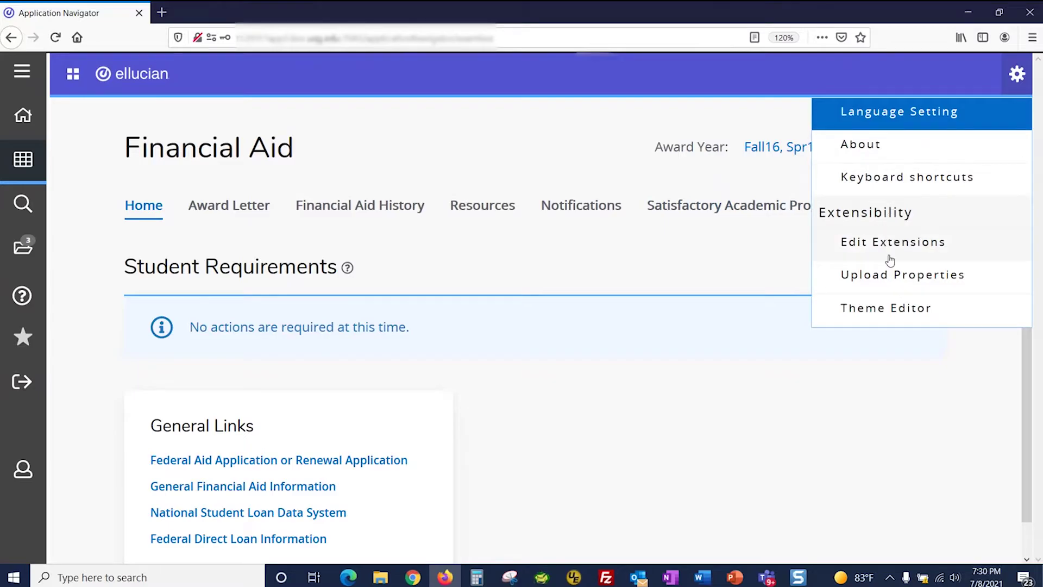
{"action": "left_click", "coordinate": [887, 280]}
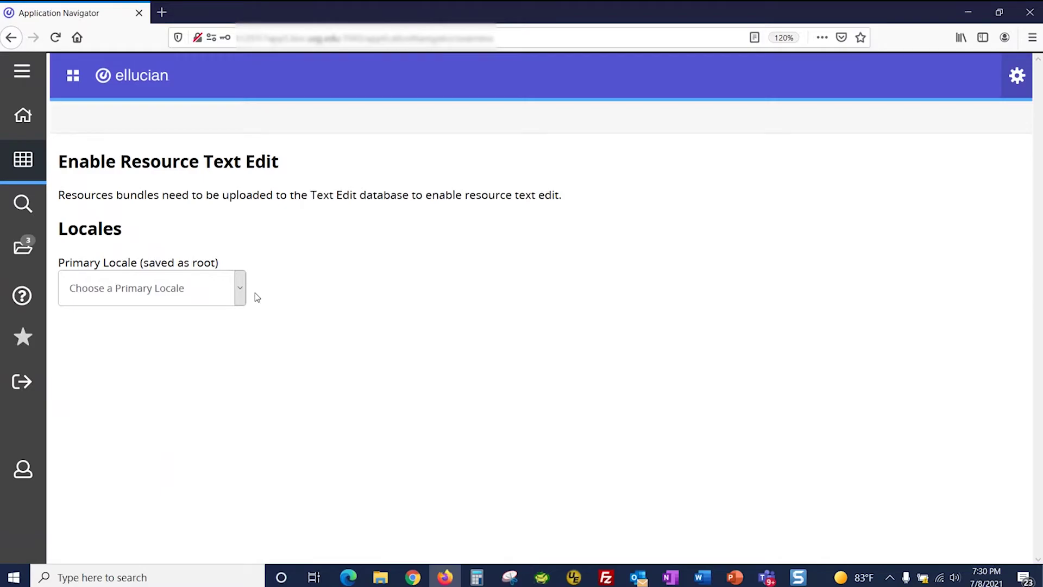
- Set the primary locale to English (United States) and enable the Advanced upload option
{"action": "left_click", "coordinate": [239, 289]}
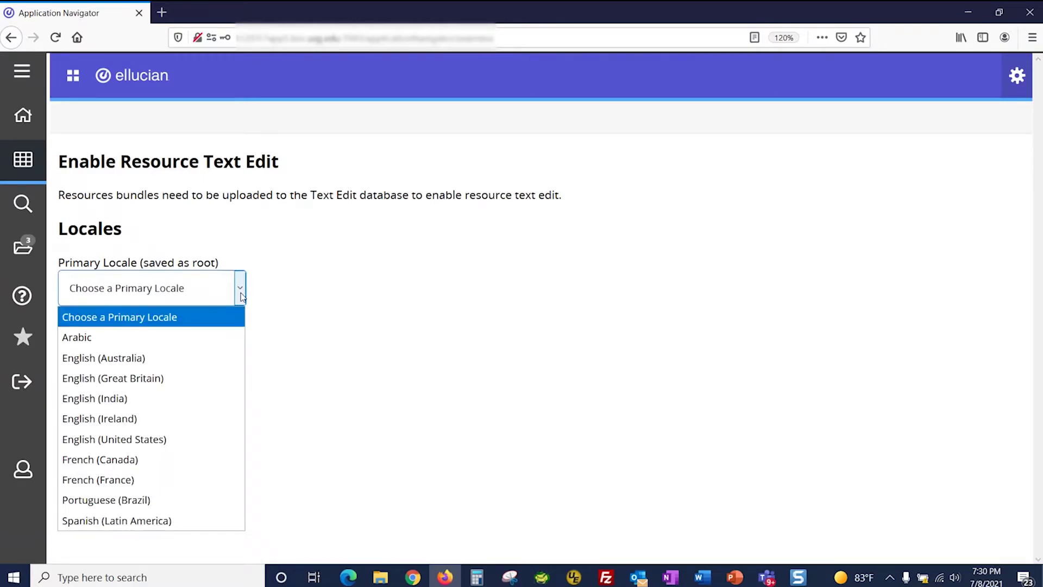
{"action": "left_click", "coordinate": [227, 435]}
{"action": "scroll", "coordinate": [373, 359], "scroll_direction": "down", "scroll_amount": 4}
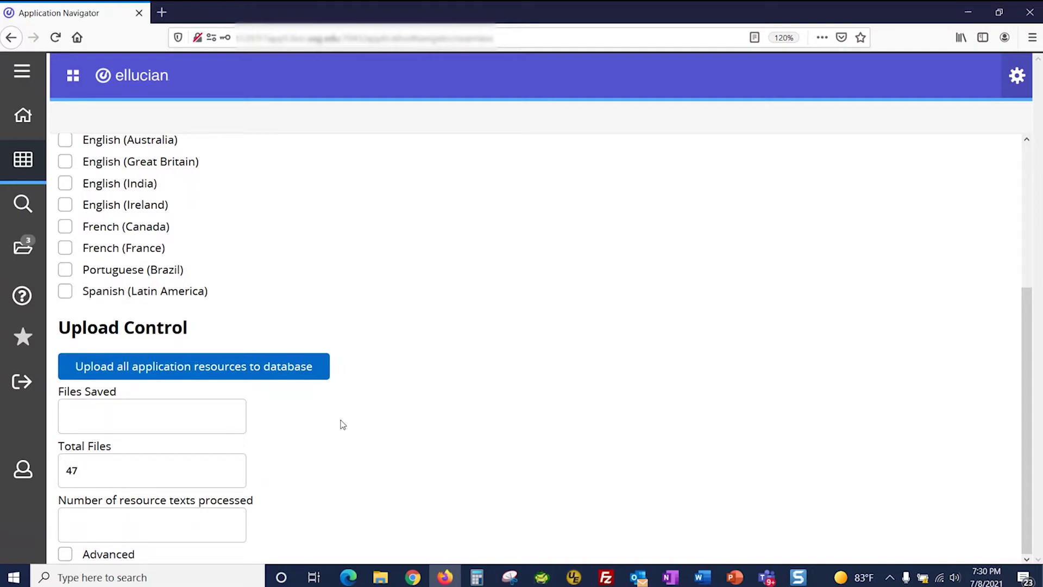
{"action": "left_click", "coordinate": [67, 555]}
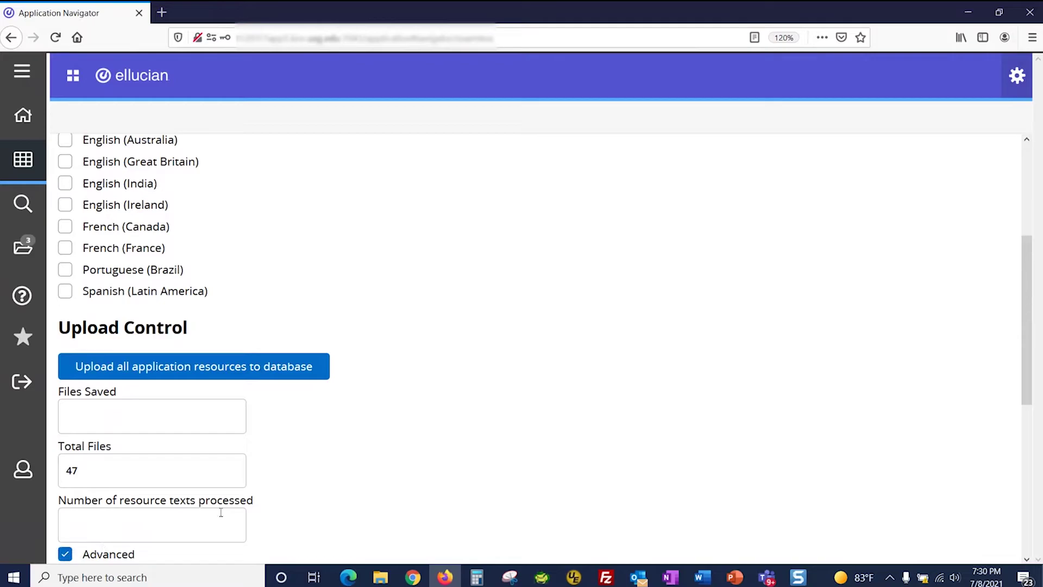
- Include the /plugins/banner-general-proxy-0.1/messages resource in the upload selection
{"action": "scroll", "coordinate": [352, 461], "scroll_direction": "down", "scroll_amount": 2}
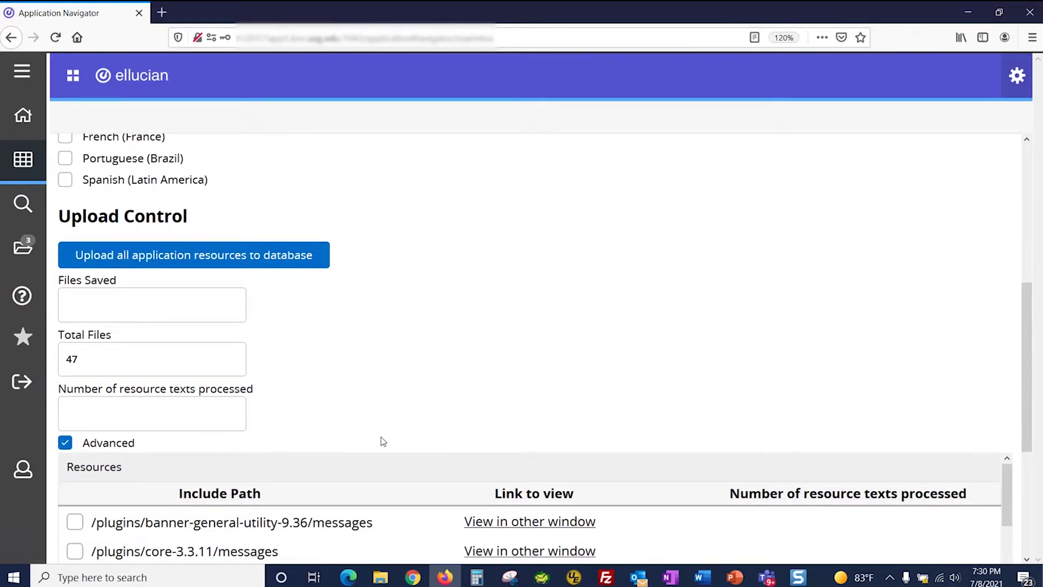
{"action": "scroll", "coordinate": [397, 432], "scroll_direction": "down", "scroll_amount": 1}
{"action": "scroll", "coordinate": [445, 405], "scroll_direction": "down", "scroll_amount": 3}
{"action": "scroll", "coordinate": [454, 401], "scroll_direction": "up", "scroll_amount": 1}
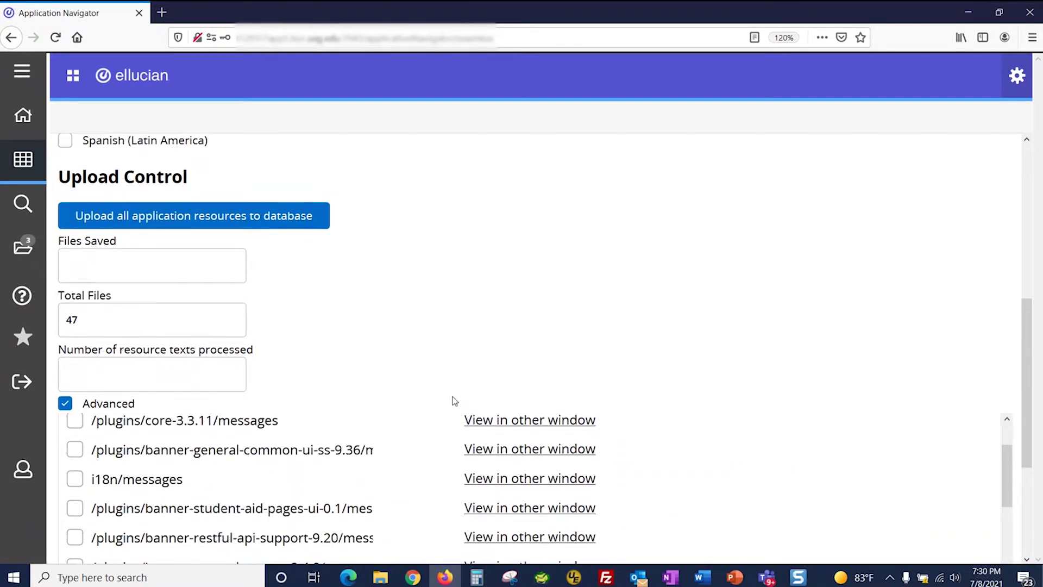
{"action": "scroll", "coordinate": [1005, 508], "scroll_direction": "up", "scroll_amount": 2}
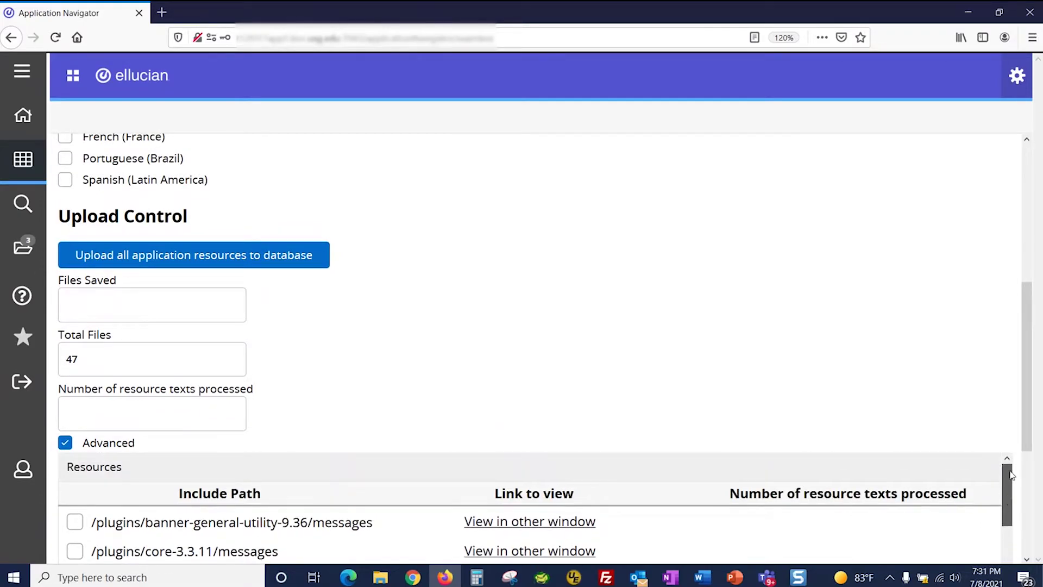
{"action": "scroll", "coordinate": [1025, 402], "scroll_direction": "down", "scroll_amount": 4}
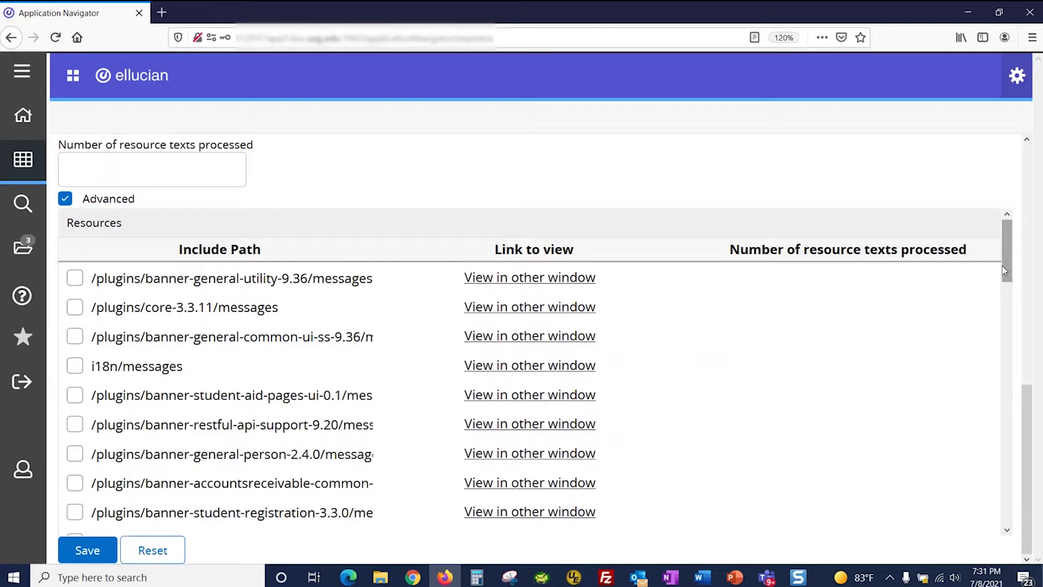
{"action": "left_click_drag", "start_coordinate": [1003, 270], "coordinate": [1030, 387]}
{"action": "left_click", "coordinate": [75, 383]}
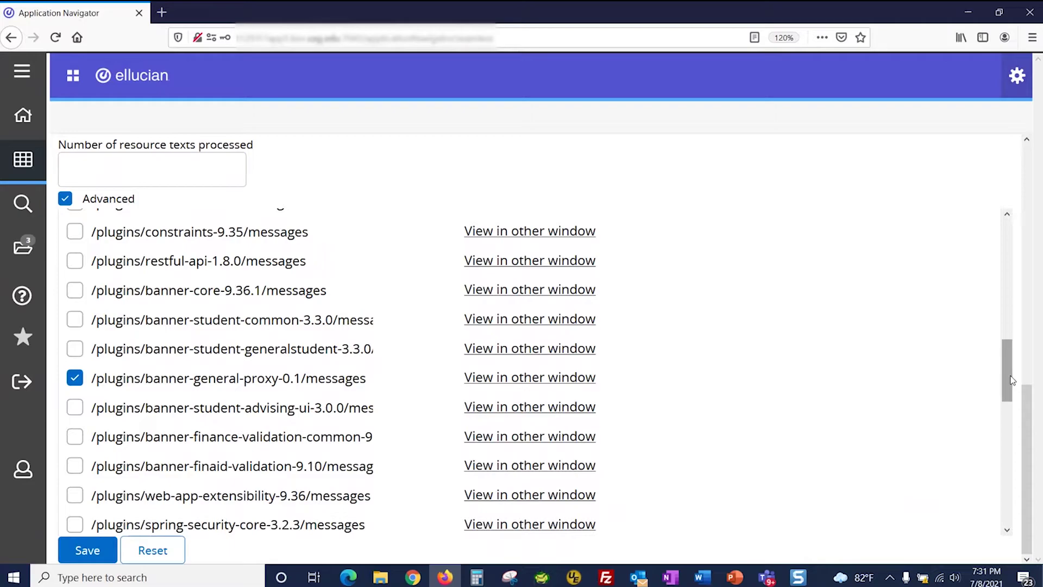
- Add the /plugins/banner-finaid-ui-9.13/messages resource to the selection, save the upload and review its file counts
{"action": "left_click_drag", "start_coordinate": [1011, 381], "coordinate": [1019, 470]}
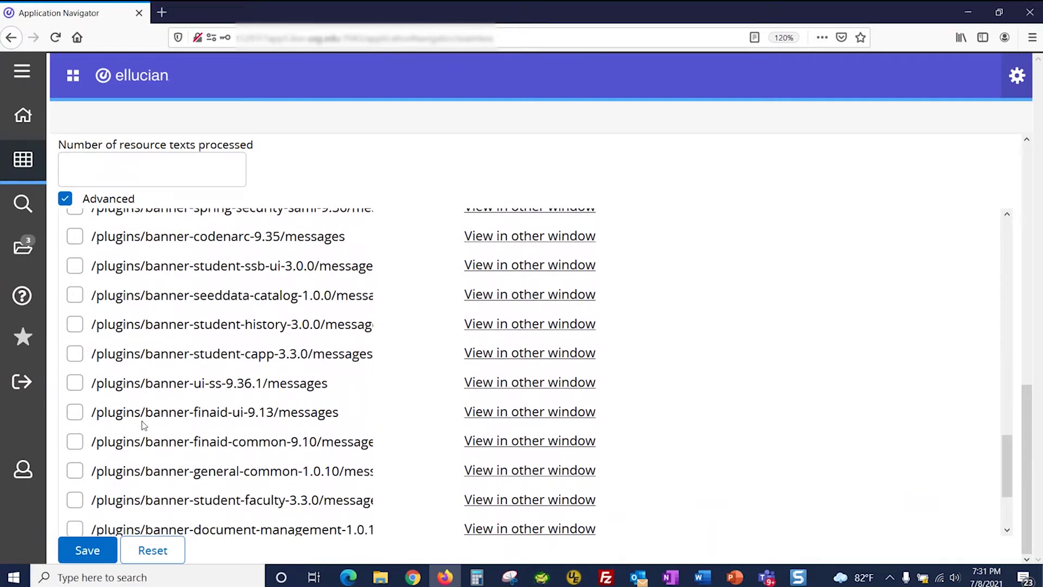
{"action": "left_click", "coordinate": [75, 412]}
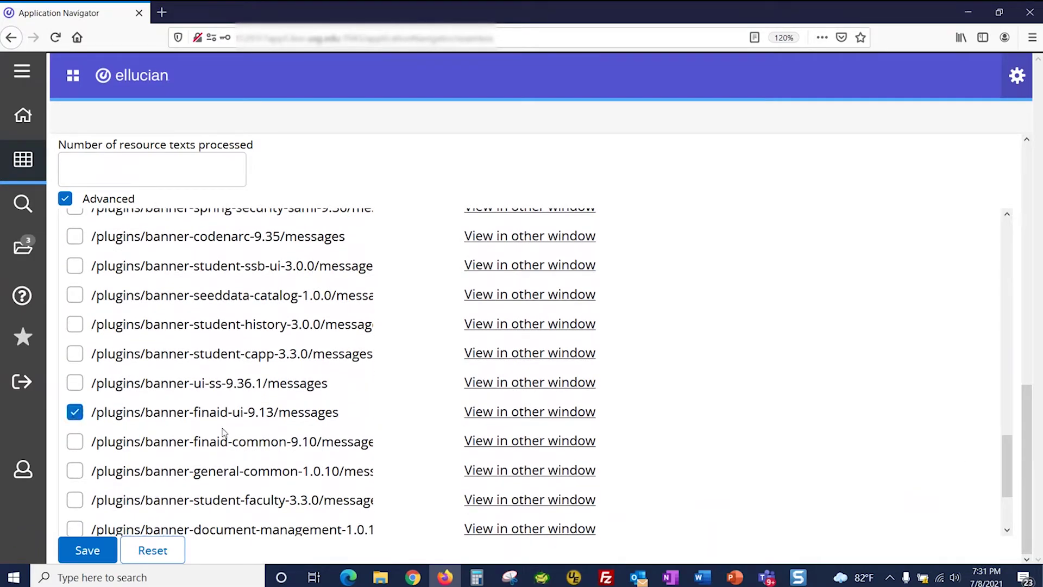
{"action": "left_click", "coordinate": [104, 552]}
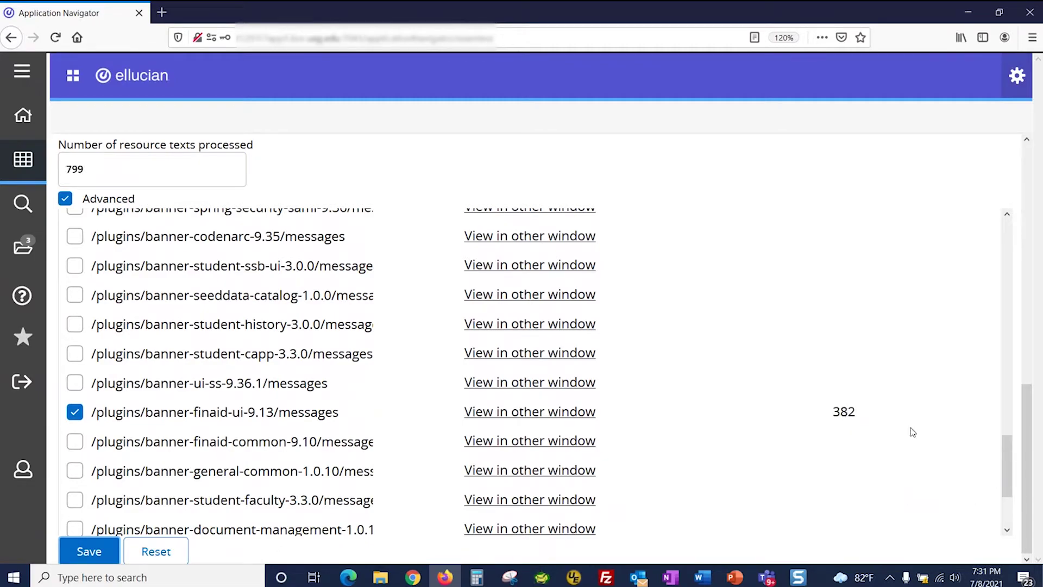
{"action": "left_click_drag", "start_coordinate": [1004, 475], "coordinate": [969, 246]}
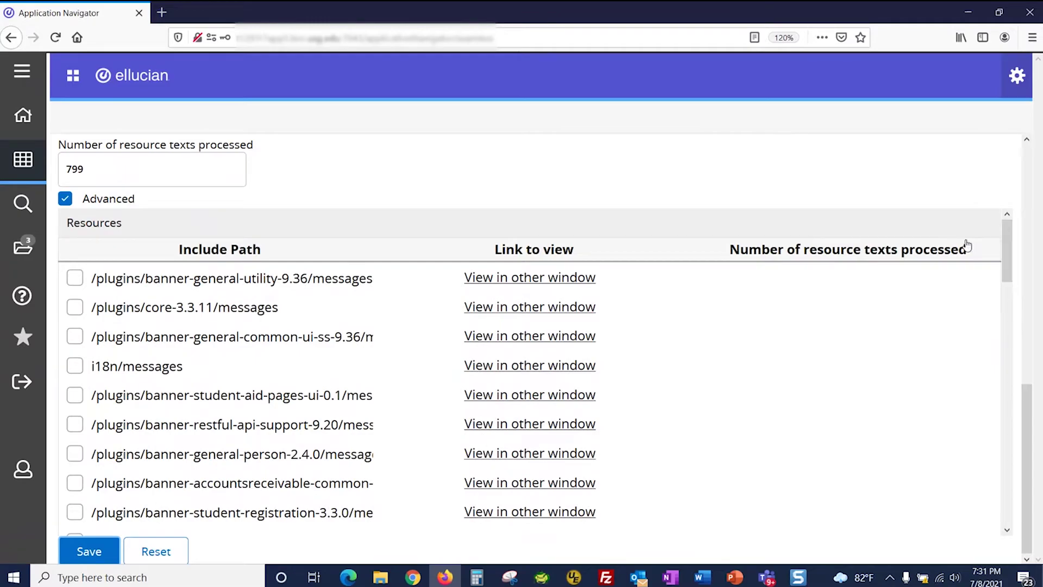
{"action": "scroll", "coordinate": [274, 165], "scroll_direction": "up", "scroll_amount": 1}
{"action": "scroll", "coordinate": [275, 164], "scroll_direction": "up", "scroll_amount": 3}
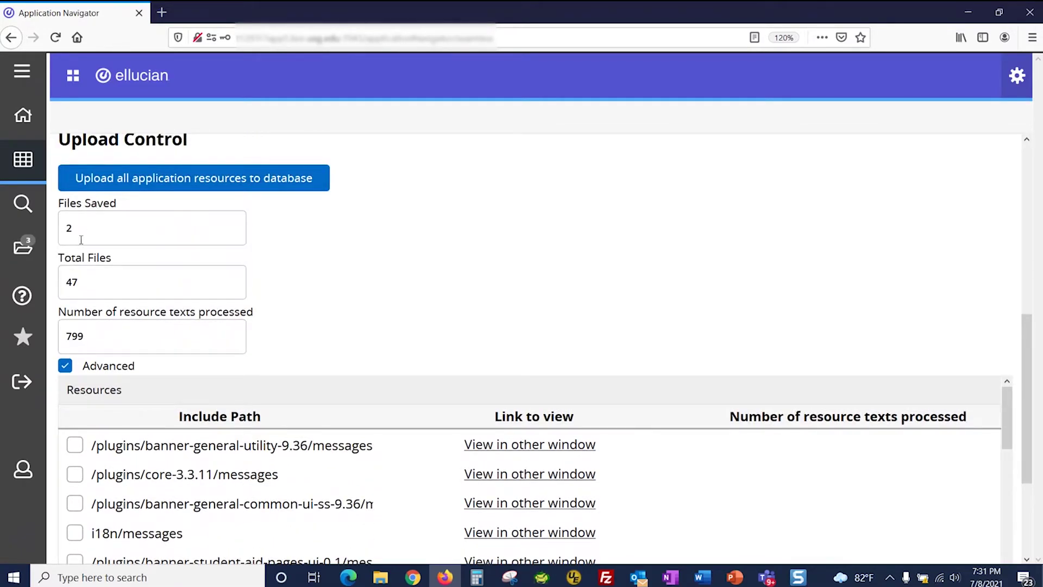
{"action": "scroll", "coordinate": [617, 267], "scroll_direction": "up", "scroll_amount": 1}
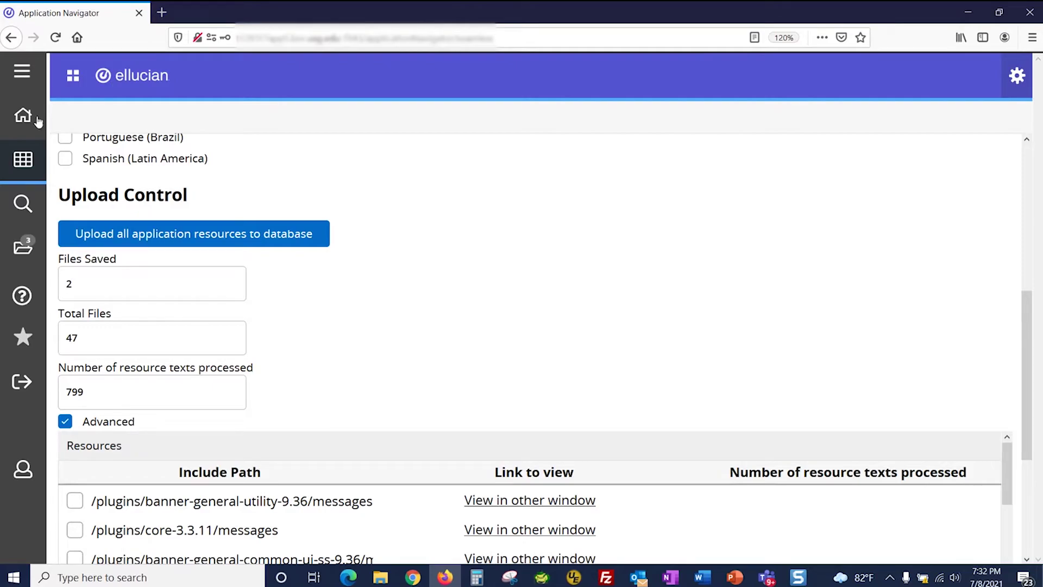
- Open GMATRAN from the home page and load the Tab Updates project with source language root and target language en
{"action": "left_click", "coordinate": [22, 121]}
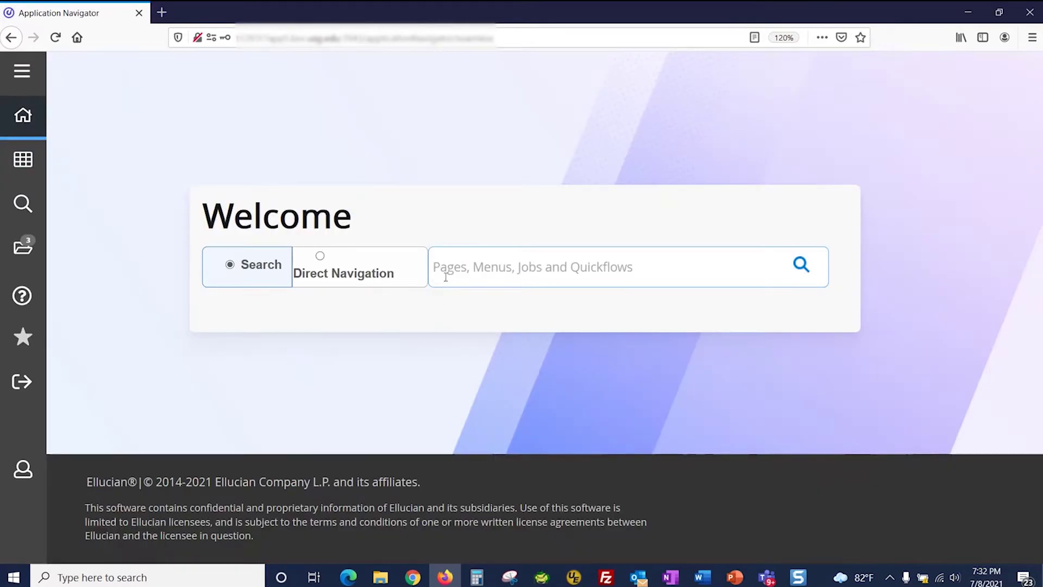
{"action": "type", "text": "gmatran"}
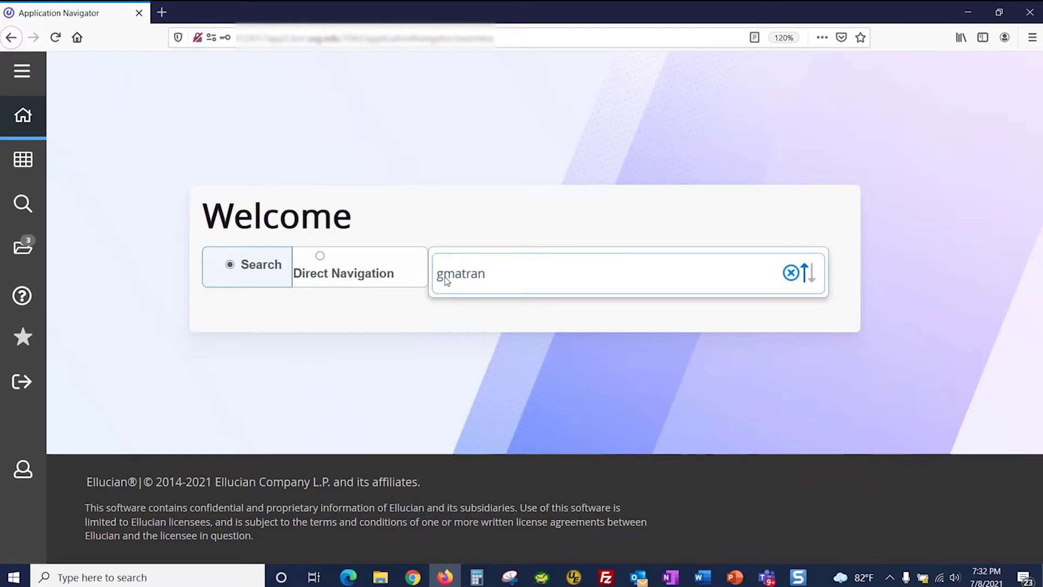
{"action": "key", "text": "Return"}
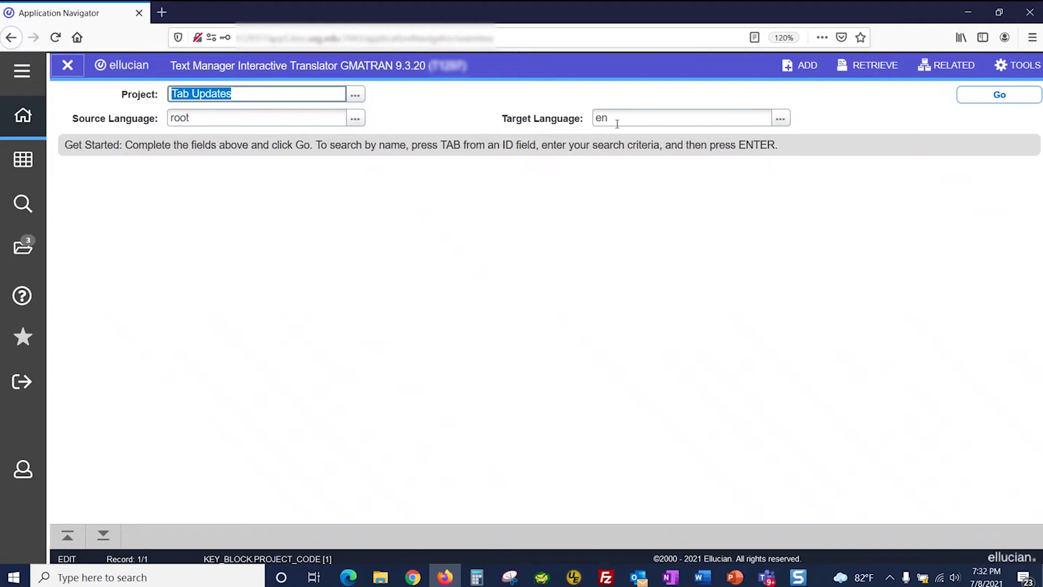
{"action": "left_click", "coordinate": [999, 95]}
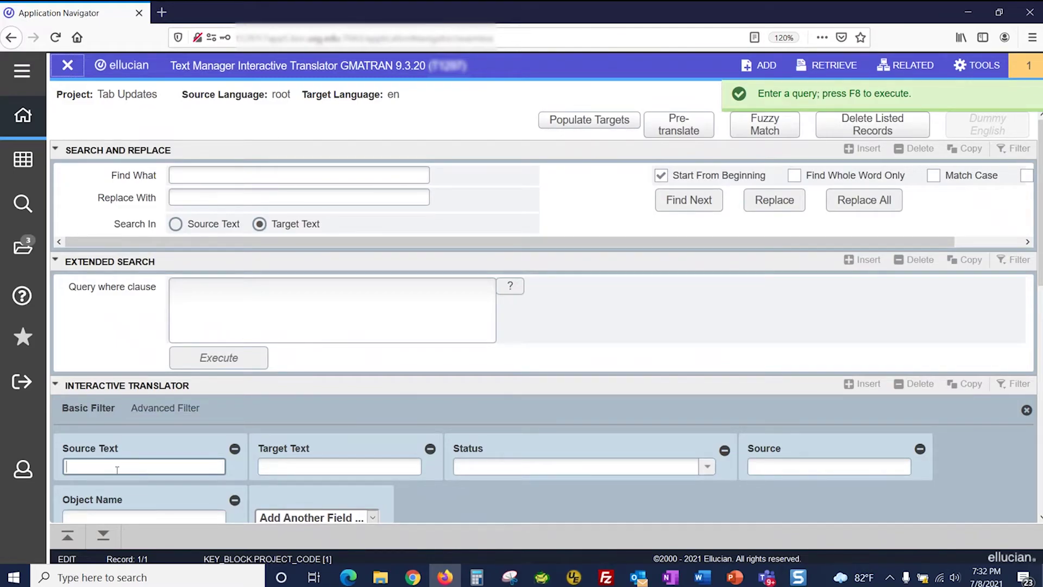
- Filter the Interactive Translator records by source text Award%
{"action": "type", "text": "Awar"}
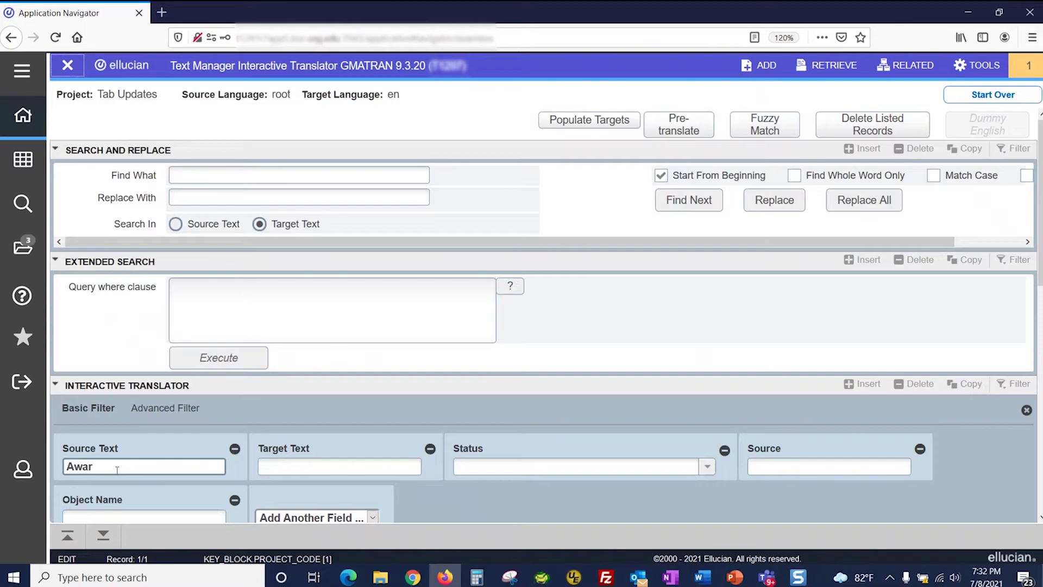
{"action": "type", "text": "d%"}
{"action": "scroll", "coordinate": [852, 490], "scroll_direction": "down", "scroll_amount": 4}
{"action": "left_click", "coordinate": [1014, 339]}
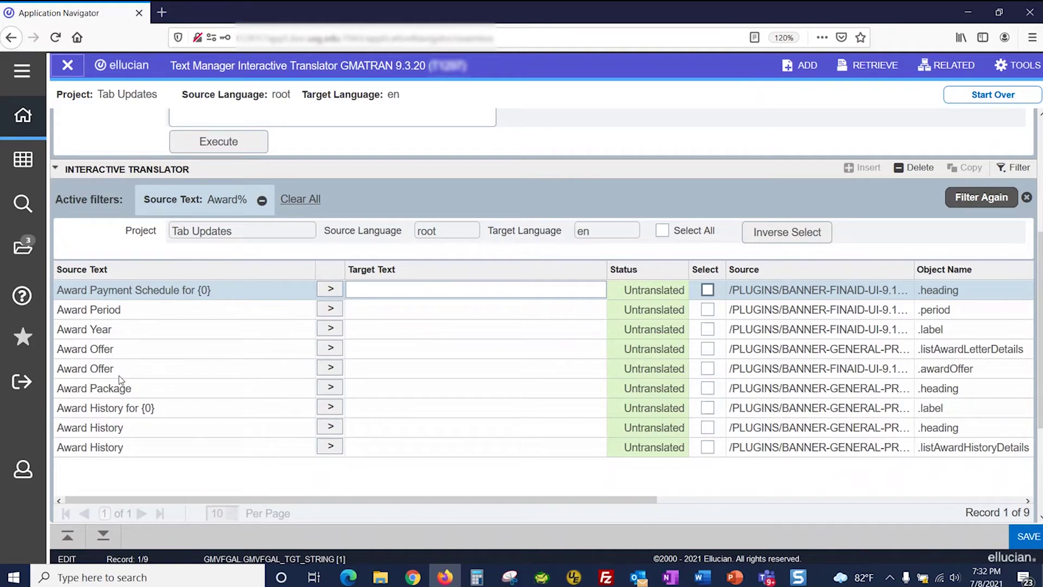
- Populate the target text of the listAwardLetterDetails Award Offer record and replace it with Financial Aid Offer
{"action": "left_click", "coordinate": [338, 352]}
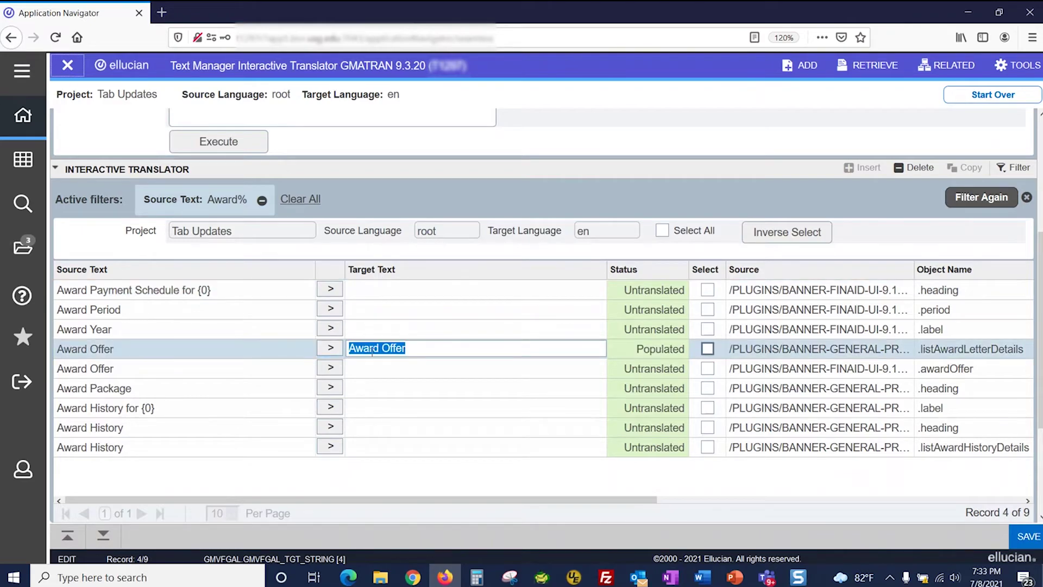
{"action": "left_click", "coordinate": [431, 350]}
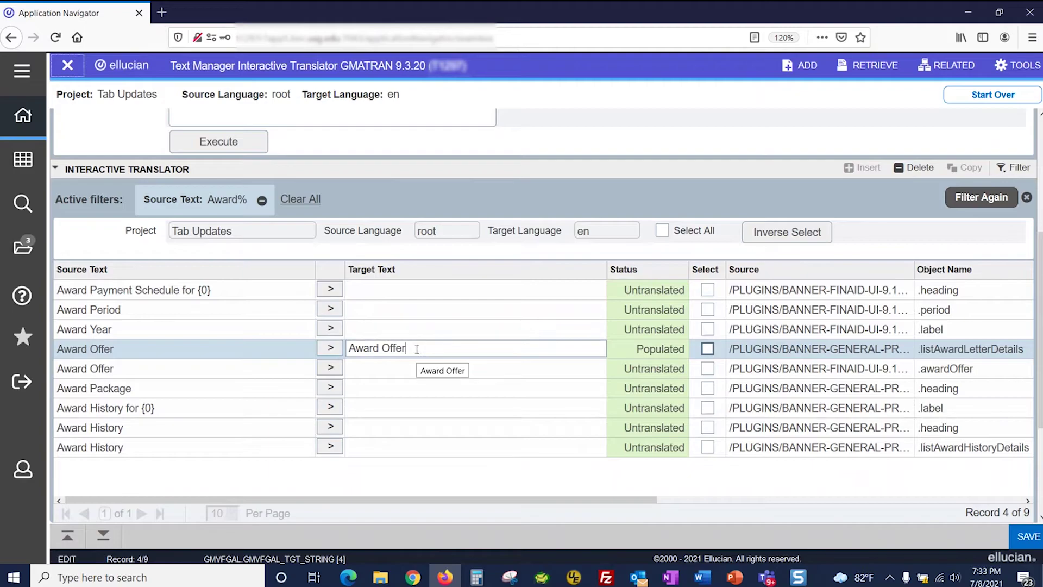
{"action": "left_click_drag", "start_coordinate": [415, 348], "coordinate": [348, 346]}
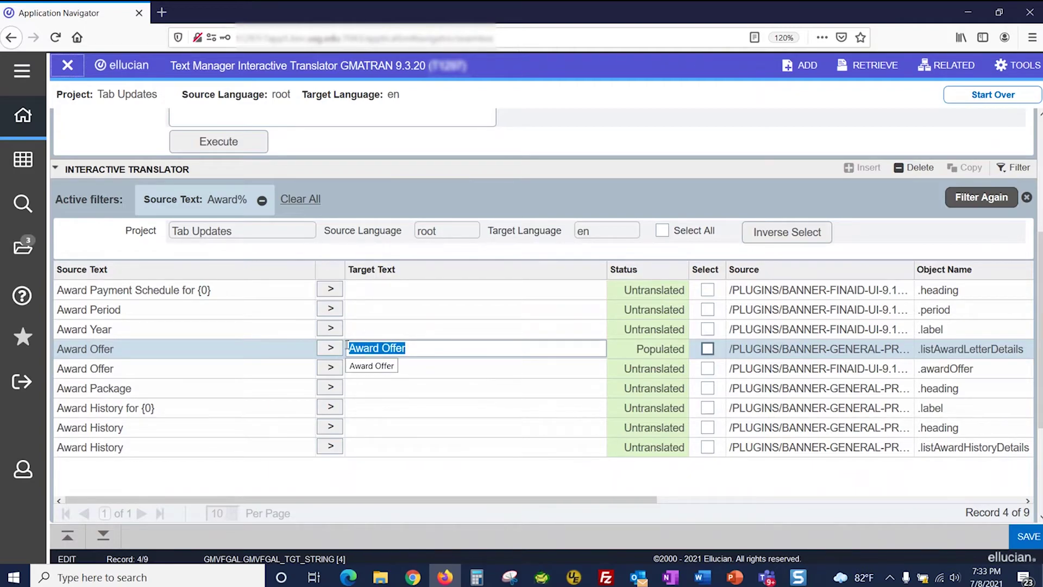
{"action": "type", "text": "Financial Aid Offe"}
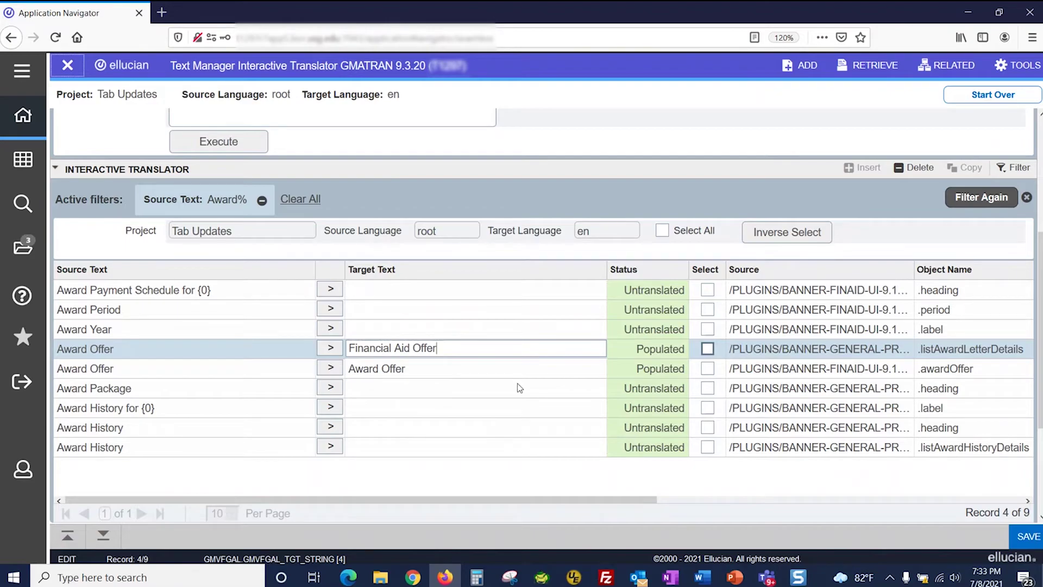
- Accept auto-propagating Financial Aid Offer to the .awardOffer record and save the translations
{"action": "left_click", "coordinate": [496, 369]}
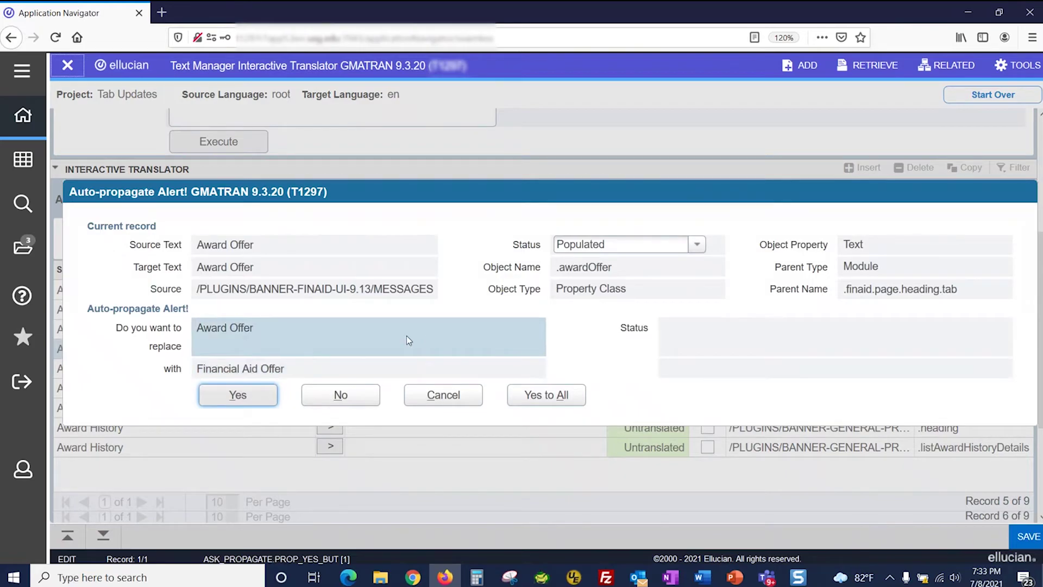
{"action": "left_click", "coordinate": [237, 395]}
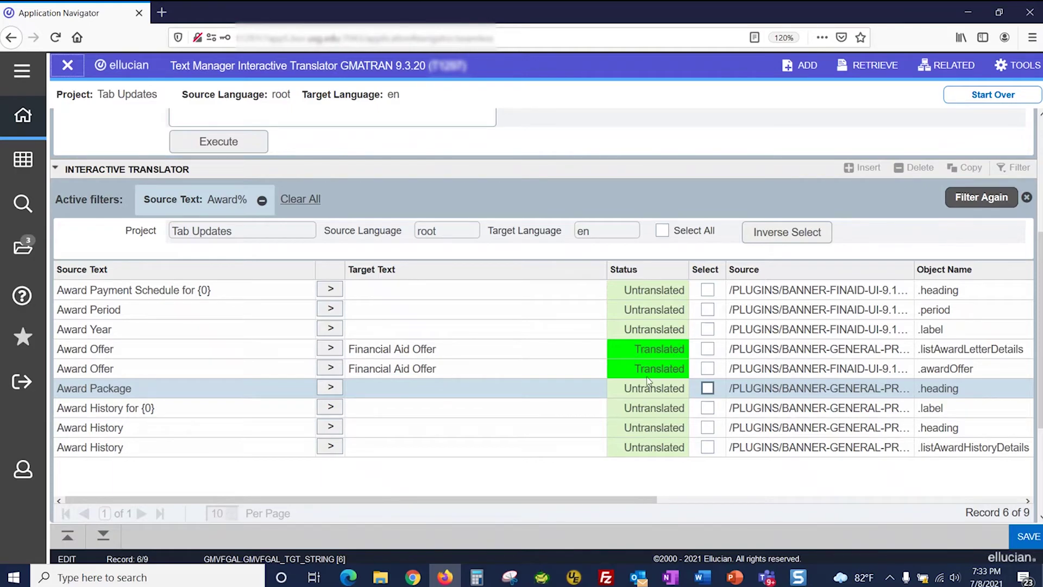
{"action": "left_click", "coordinate": [1028, 537]}
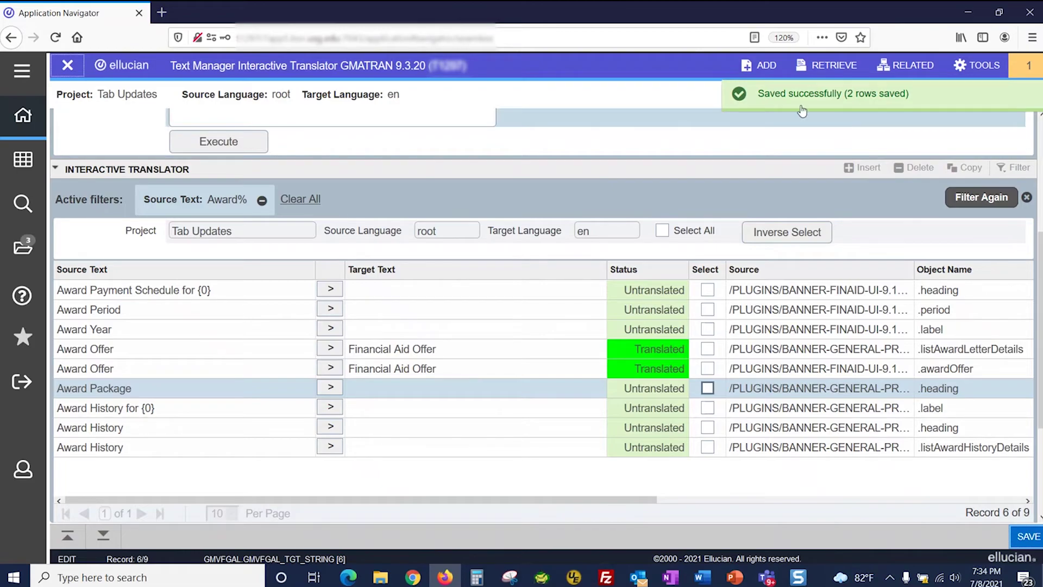
- Open the Financial Aid page from Student Services and check its tab labels
{"action": "left_click", "coordinate": [31, 163]}
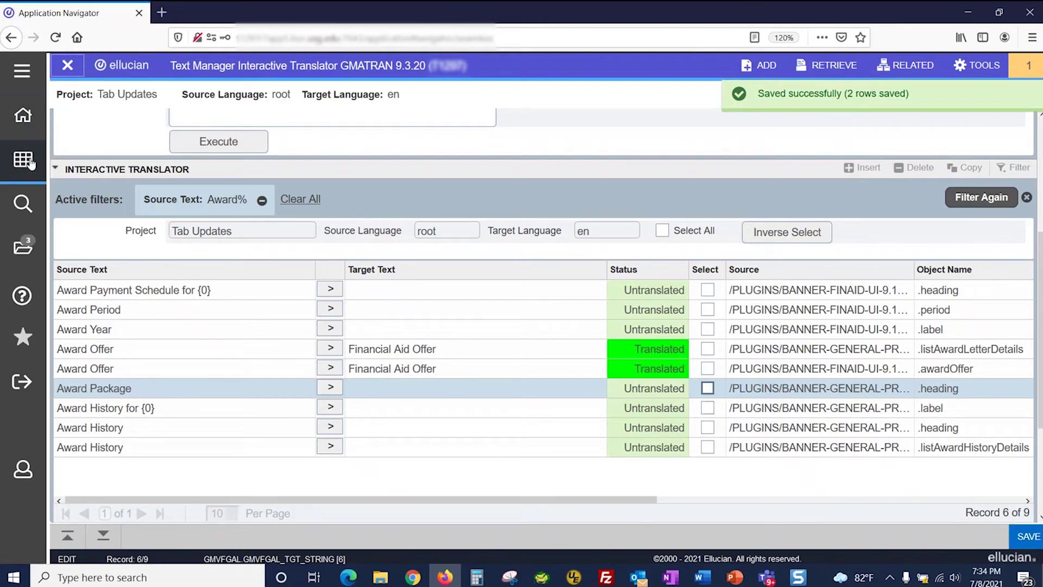
{"action": "left_click", "coordinate": [128, 448]}
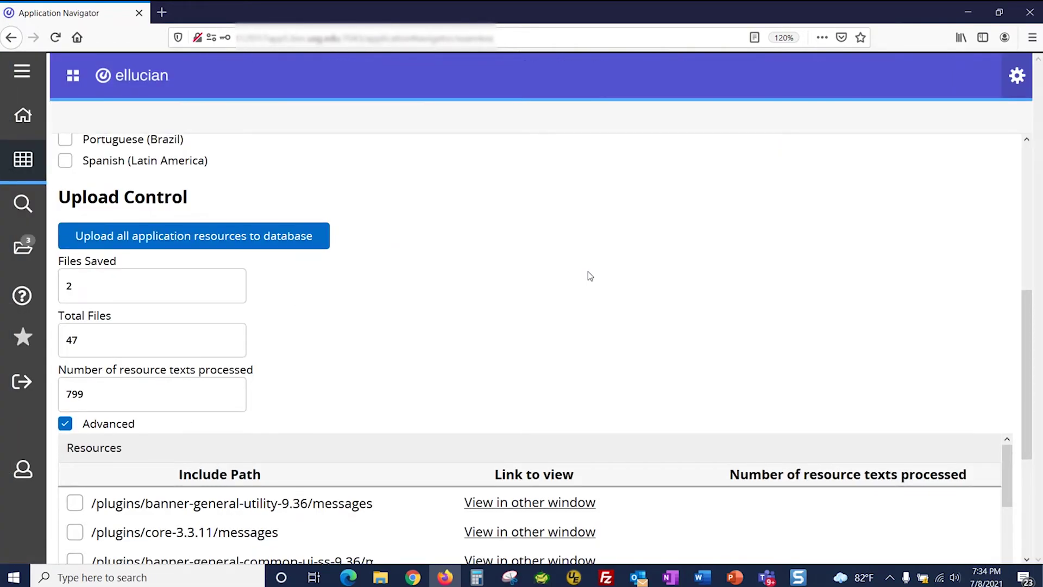
{"action": "left_click", "coordinate": [117, 82]}
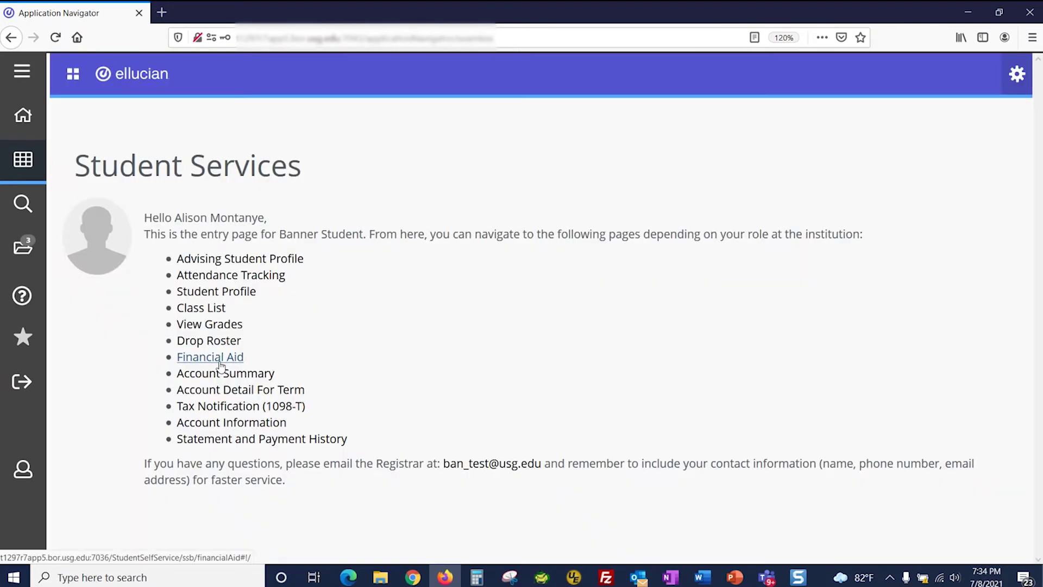
{"action": "left_click", "coordinate": [220, 361]}
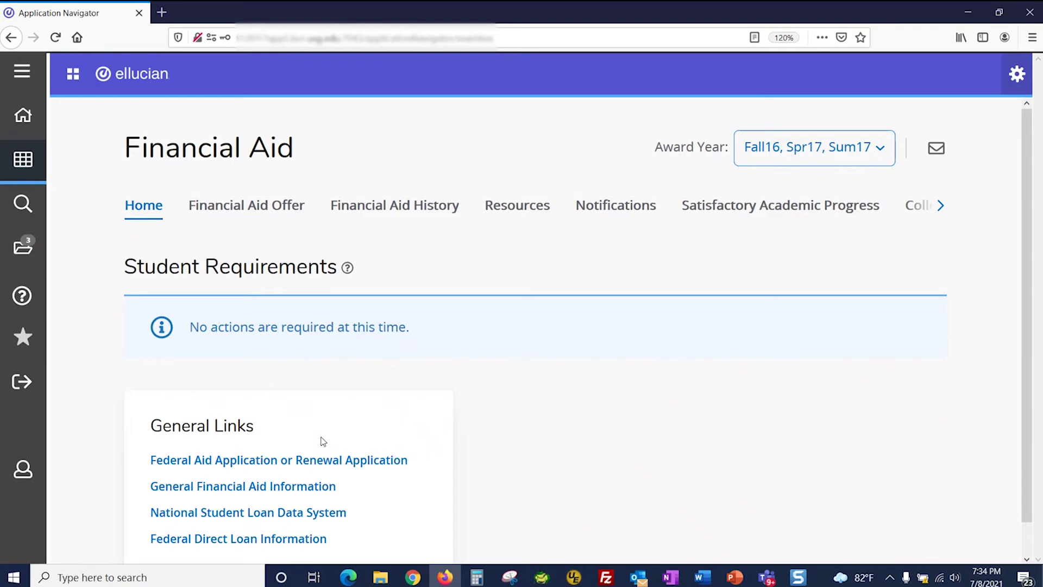
- Switch to the Ellucian Customer Center in Chrome and open the Use guide for General in the Banner documentation
{"action": "left_click", "coordinate": [414, 578]}
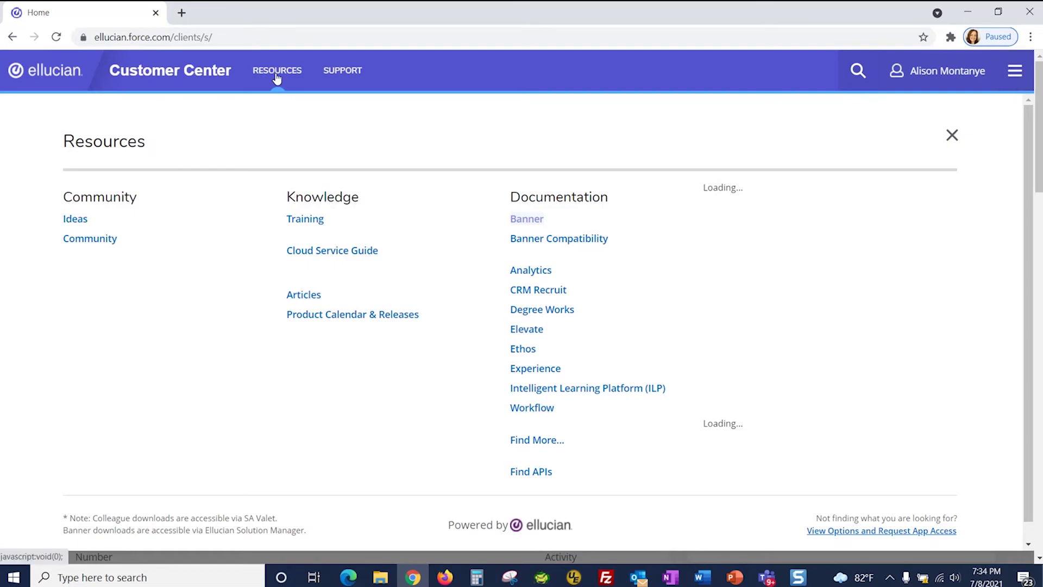
{"action": "left_click", "coordinate": [536, 222]}
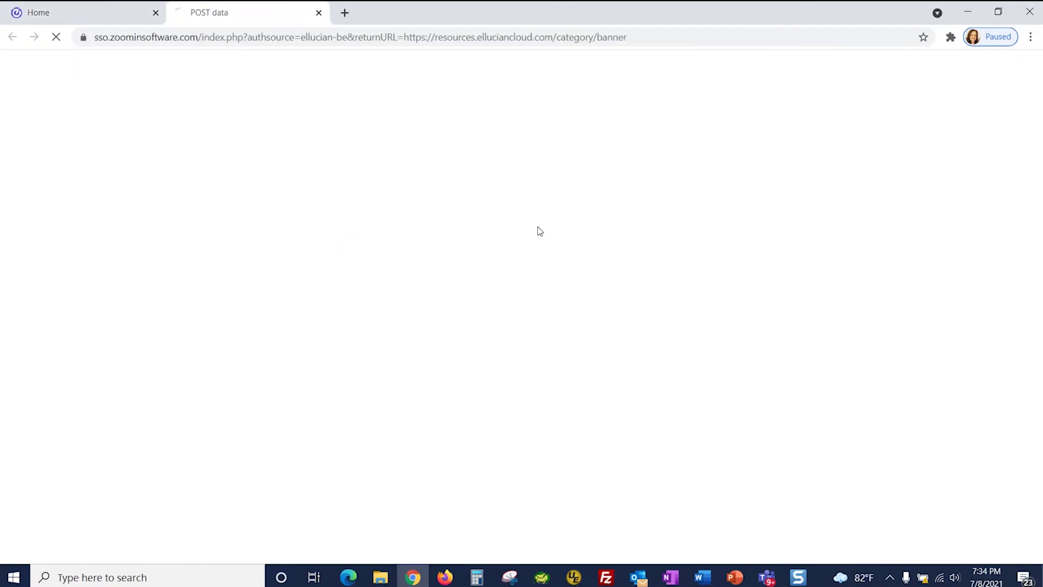
{"action": "left_click", "coordinate": [468, 369]}
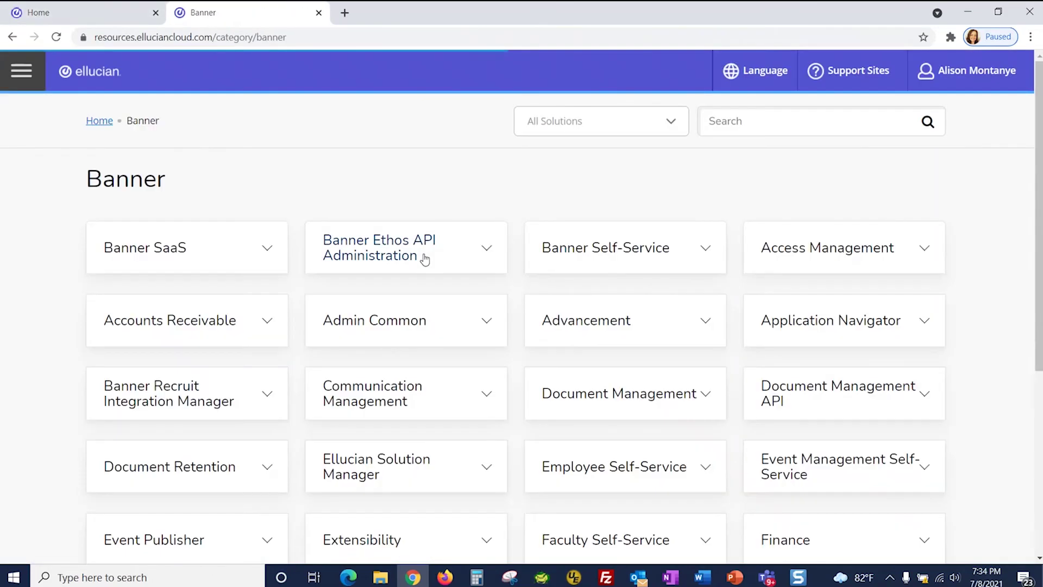
{"action": "scroll", "coordinate": [478, 197], "scroll_direction": "down", "scroll_amount": 3}
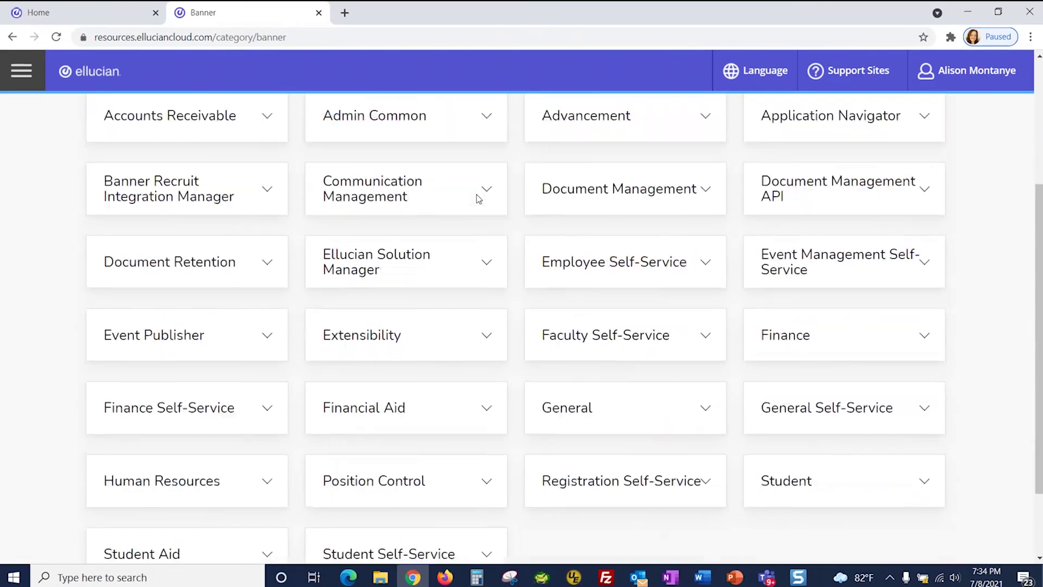
{"action": "left_click", "coordinate": [597, 414]}
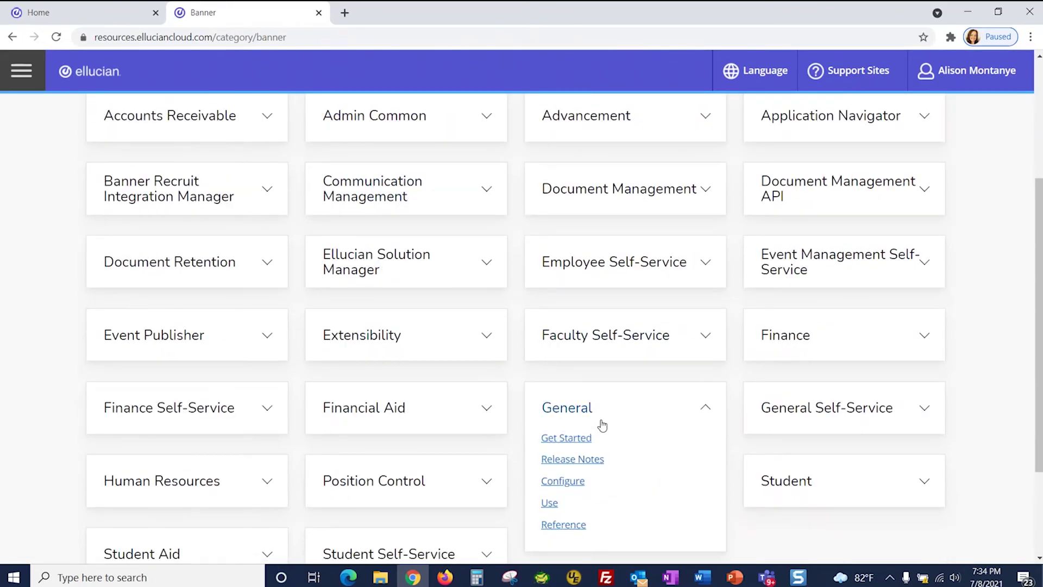
{"action": "left_click", "coordinate": [547, 506]}
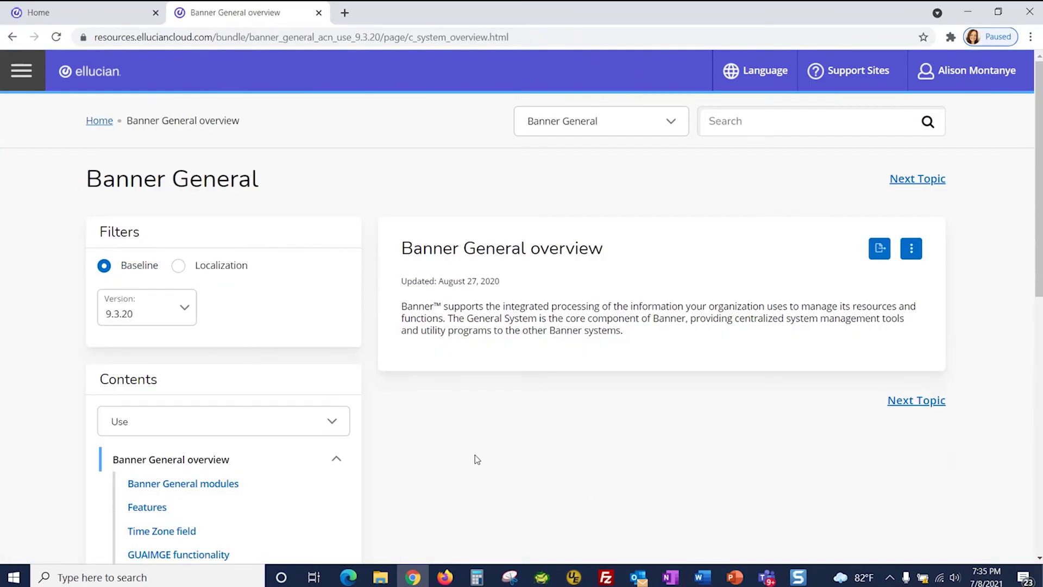
- Expand Text Manager overview in the guide's contents and look over its subtopics
{"action": "scroll", "coordinate": [383, 438], "scroll_direction": "down", "scroll_amount": 9}
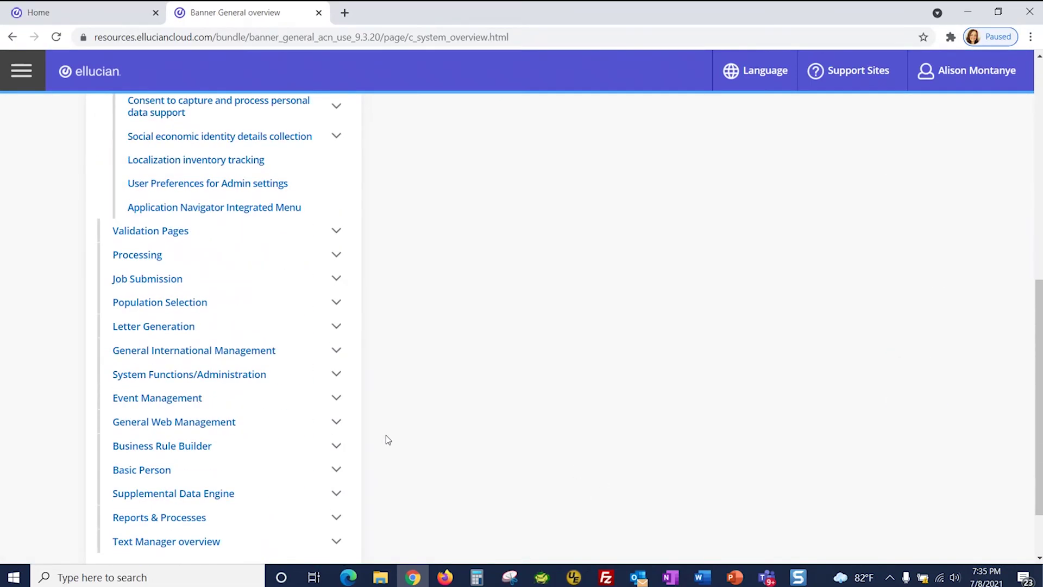
{"action": "scroll", "coordinate": [386, 436], "scroll_direction": "down", "scroll_amount": 2}
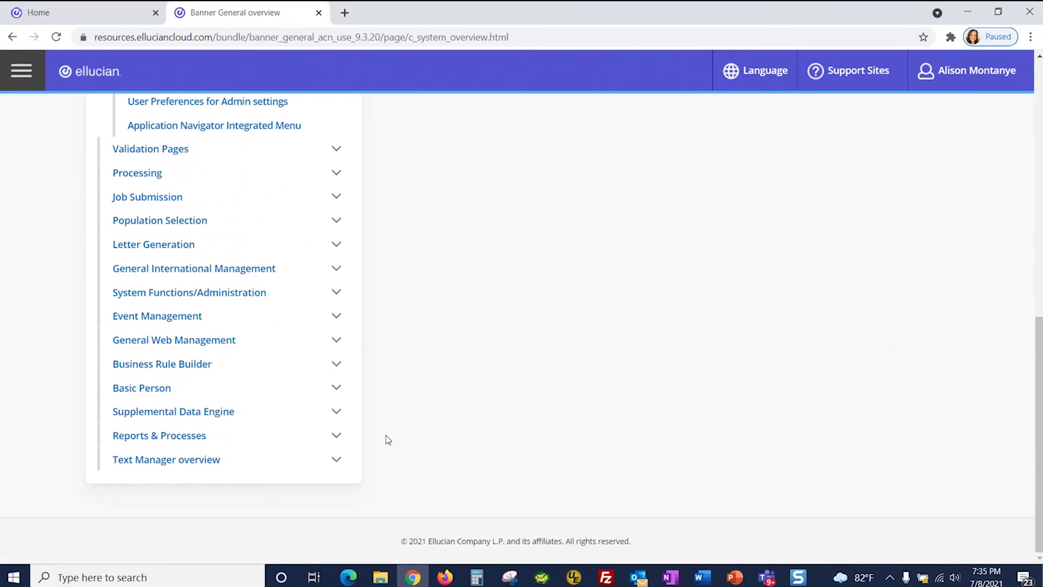
{"action": "left_click", "coordinate": [338, 461]}
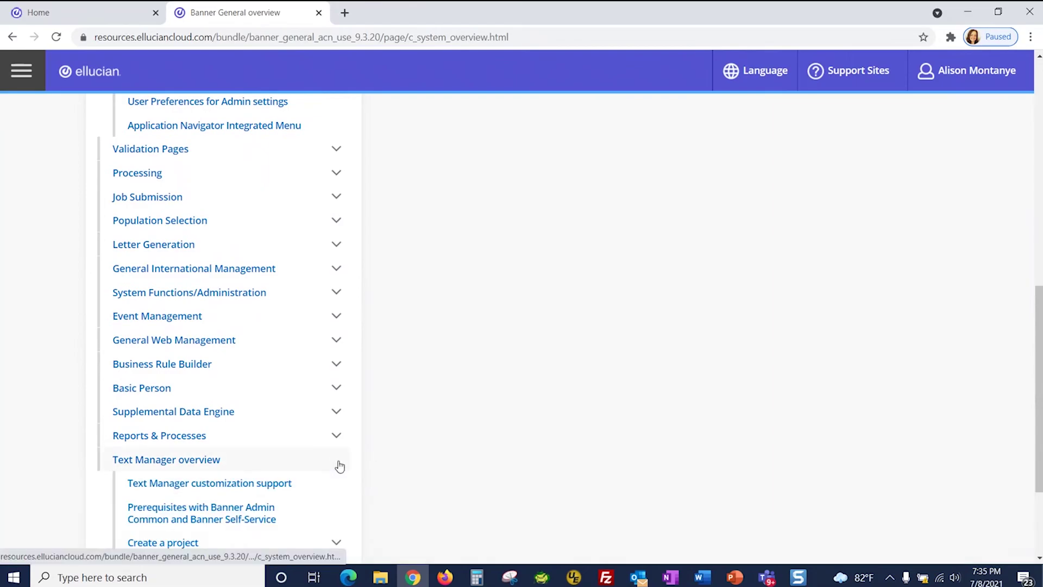
{"action": "scroll", "coordinate": [432, 441], "scroll_direction": "down", "scroll_amount": 1}
- Export the Banner General overview as a PDF using the Selected Topic and Subtopics option
{"action": "scroll", "coordinate": [673, 396], "scroll_direction": "up", "scroll_amount": 10}
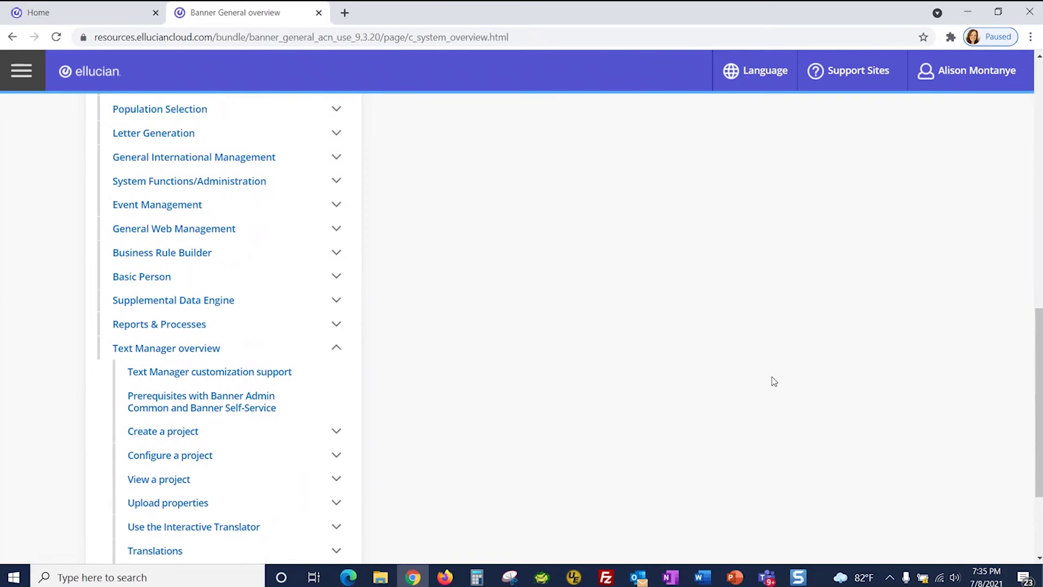
{"action": "scroll", "coordinate": [774, 381], "scroll_direction": "up", "scroll_amount": 2}
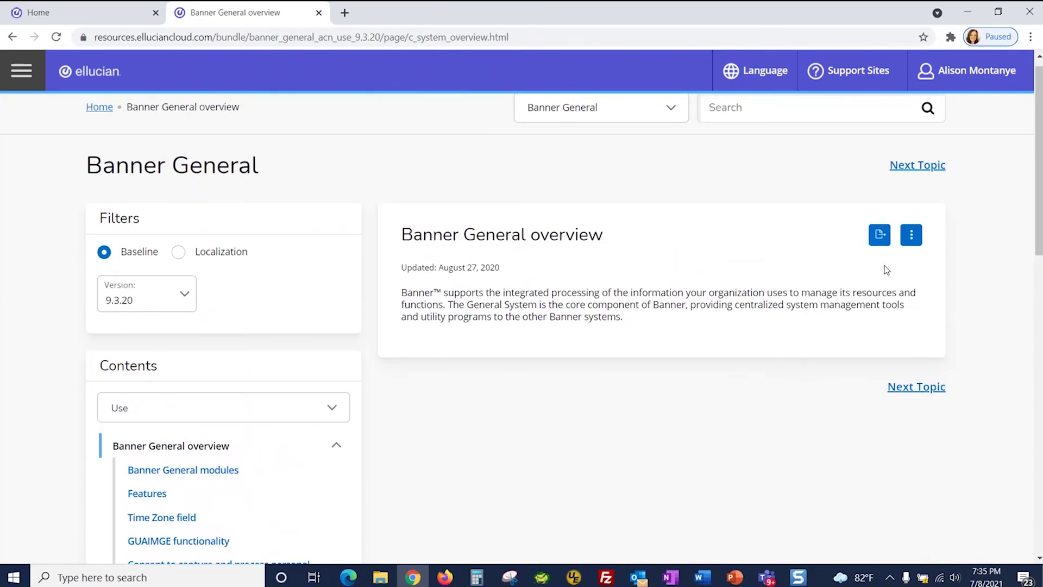
{"action": "left_click", "coordinate": [877, 242]}
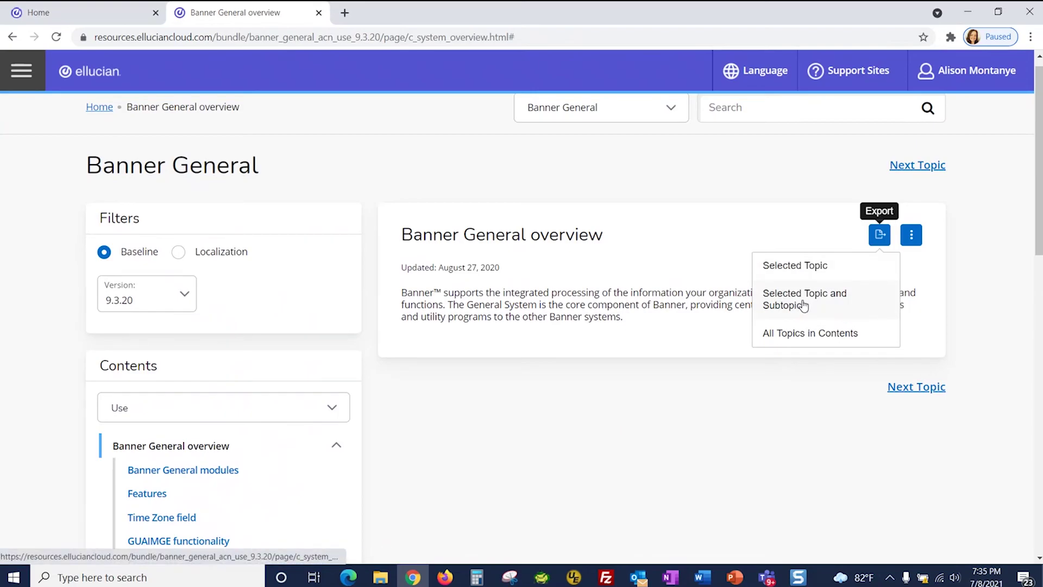
{"action": "left_click", "coordinate": [802, 305]}
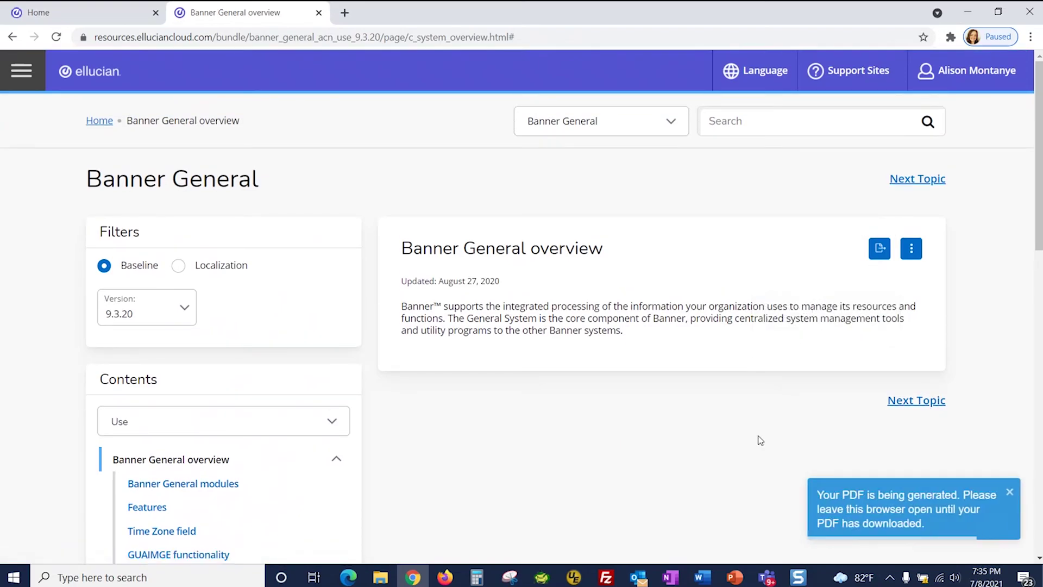